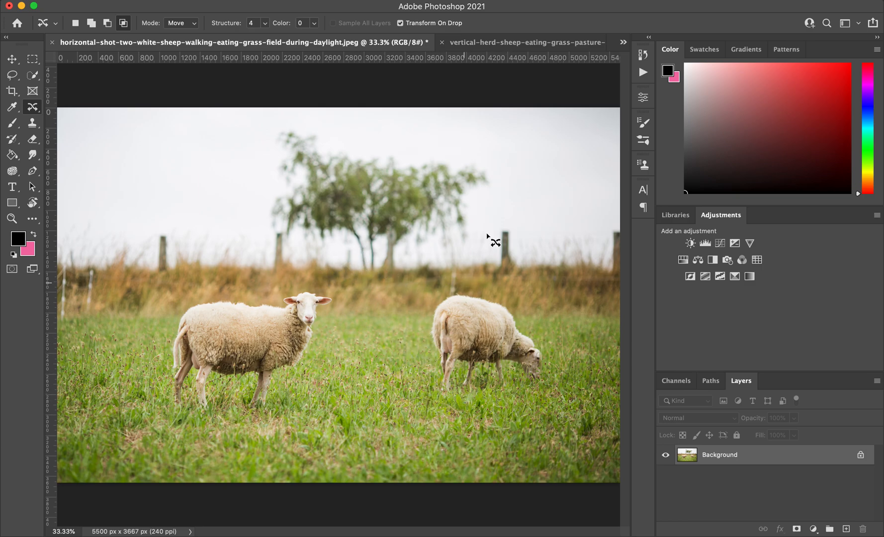
Switch to the vertical photo of the sheep herd grazing below the mountains.
{"action": "left_click", "coordinate": [526, 43]}
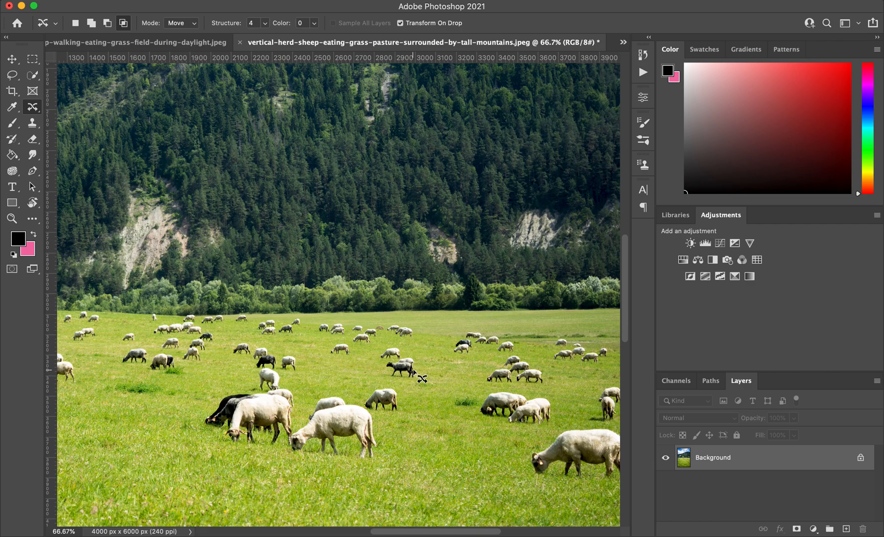
{"action": "scroll", "coordinate": [446, 370], "scroll_direction": "left", "scroll_amount": 5}
{"action": "scroll", "coordinate": [444, 368], "scroll_direction": "right", "scroll_amount": 7}
{"action": "scroll", "coordinate": [444, 367], "scroll_direction": "down", "scroll_amount": 2}
{"action": "scroll", "coordinate": [444, 368], "scroll_direction": "left", "scroll_amount": 5}
{"action": "scroll", "coordinate": [444, 368], "scroll_direction": "up", "scroll_amount": 4}
{"action": "scroll", "coordinate": [443, 368], "scroll_direction": "down", "scroll_amount": 3}
{"action": "scroll", "coordinate": [443, 369], "scroll_direction": "right", "scroll_amount": 1}
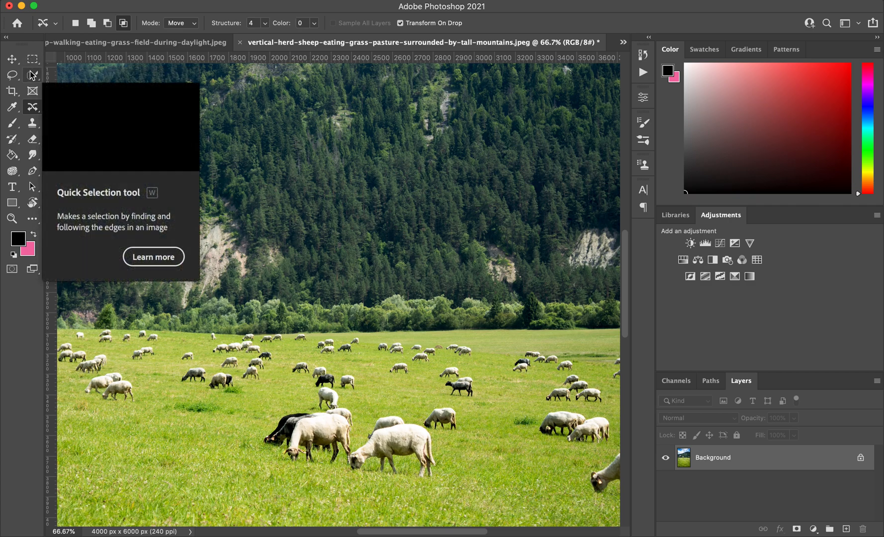
Lasso one small white sheep in the middle of the meadow and remove it with a Content-Aware fill.
{"action": "left_click", "coordinate": [32, 77]}
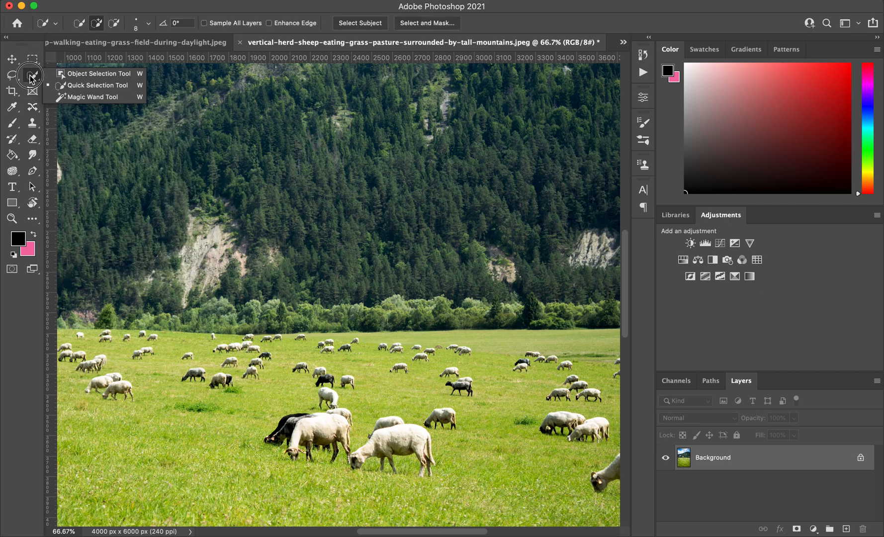
{"action": "left_click", "coordinate": [30, 75]}
{"action": "left_click", "coordinate": [10, 79]}
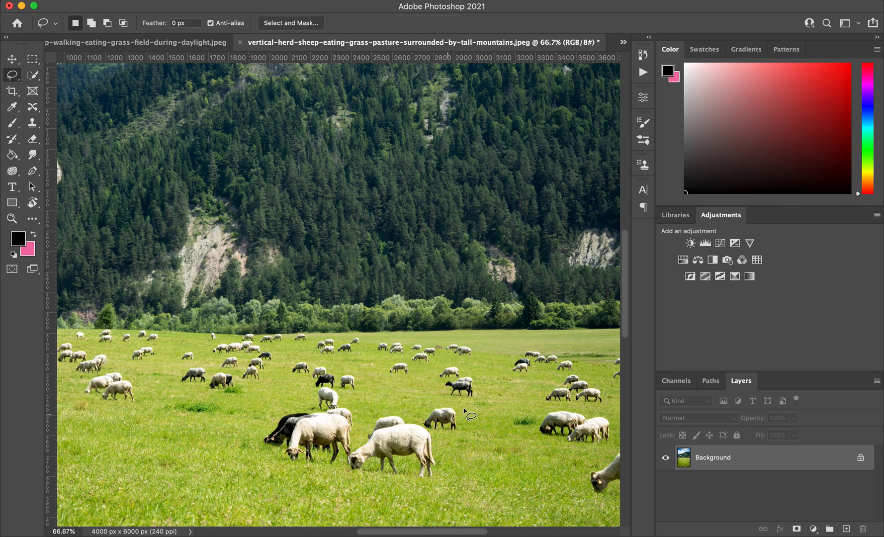
{"action": "mouse_move", "coordinate": [389, 379]}
{"action": "left_mouse_down"}
{"action": "mouse_move", "coordinate": [411, 380]}
{"action": "mouse_move", "coordinate": [414, 365]}
{"action": "mouse_move", "coordinate": [393, 380]}
{"action": "left_mouse_up"}
{"action": "scroll", "coordinate": [437, 392], "scroll_direction": "right", "scroll_amount": 2}
{"action": "scroll", "coordinate": [437, 391], "scroll_direction": "down", "scroll_amount": 1}
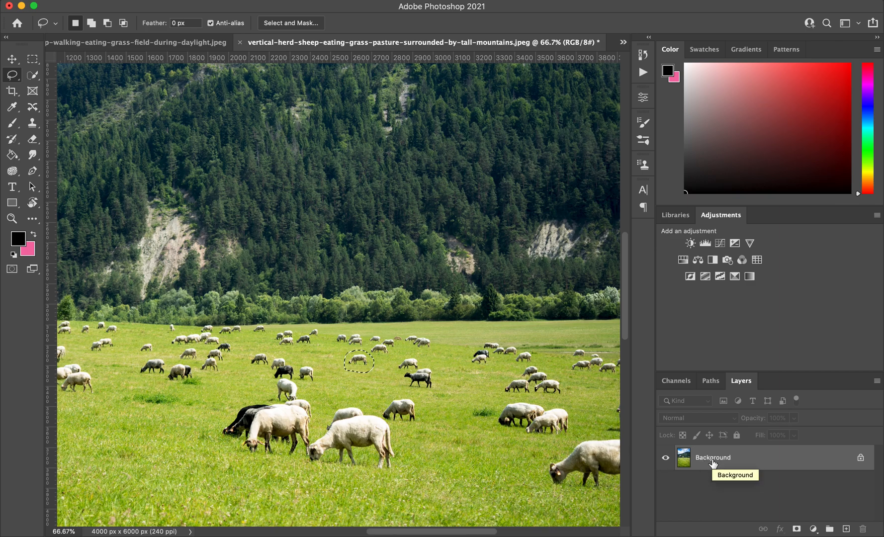
{"action": "key", "text": "BackSpace"}
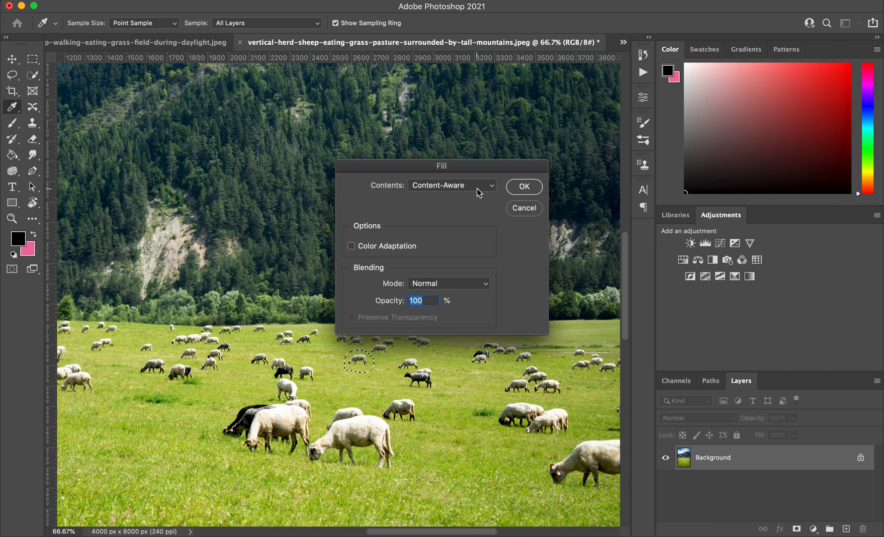
{"action": "left_click_drag", "start_coordinate": [482, 172], "coordinate": [405, 169]}
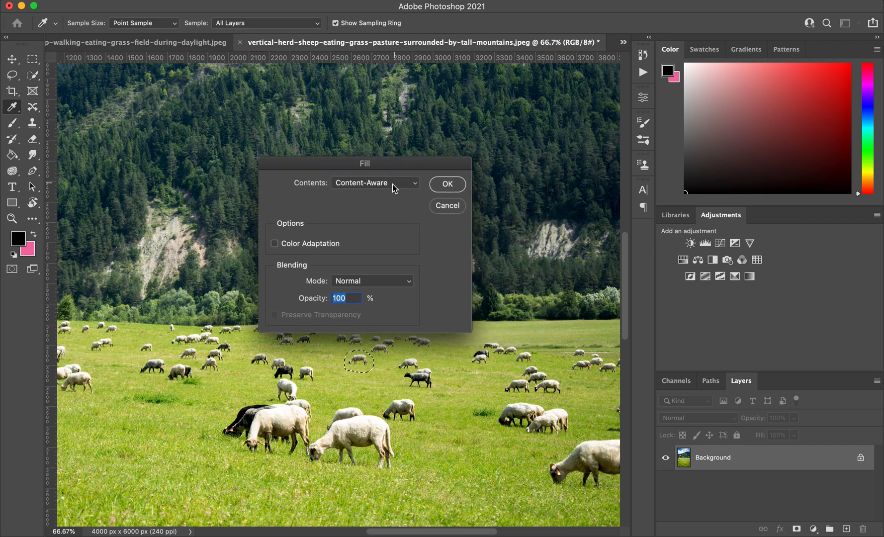
{"action": "left_click", "coordinate": [391, 184]}
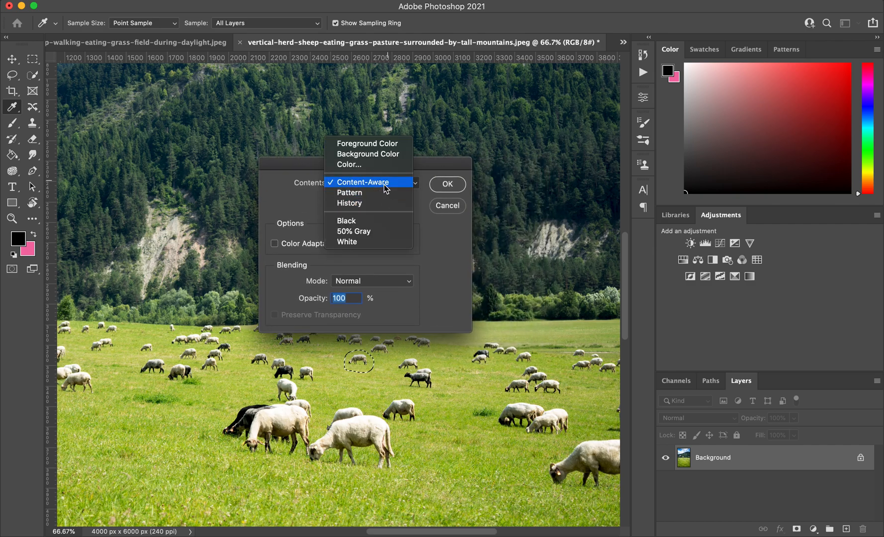
{"action": "left_click", "coordinate": [430, 201]}
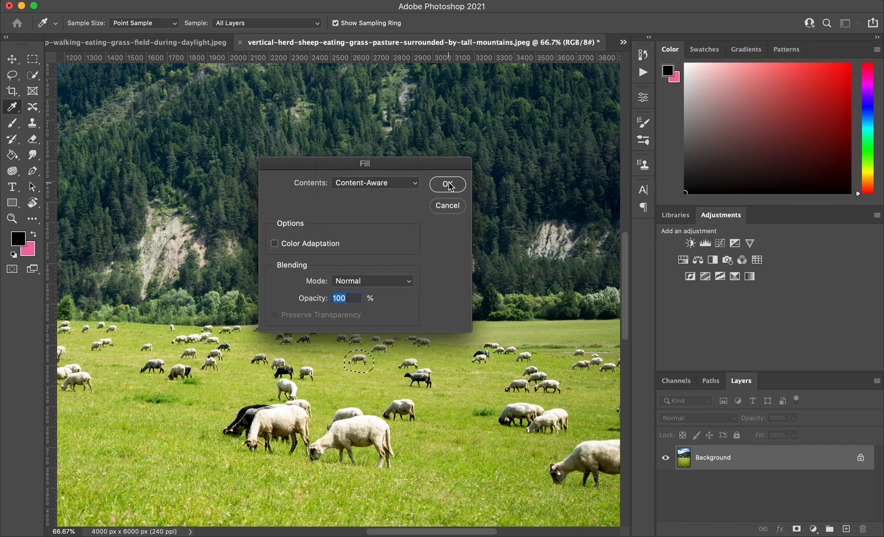
{"action": "left_click", "coordinate": [447, 185]}
Lasso the two neighbouring sheep groups in the meadow's right half, remove them with a Content-Aware fill, and deselect.
{"action": "key", "text": "l"}
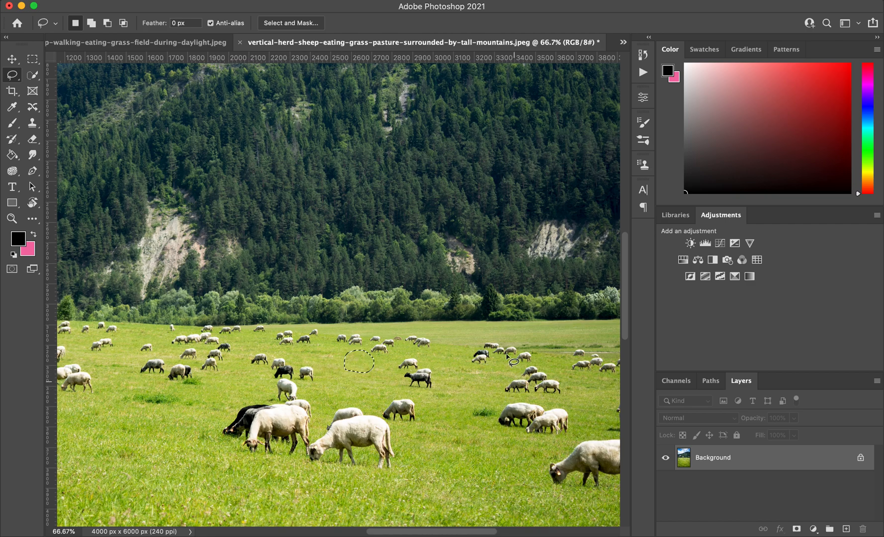
{"action": "mouse_move", "coordinate": [503, 337]}
{"action": "left_mouse_down"}
{"action": "mouse_move", "coordinate": [462, 366]}
{"action": "mouse_move", "coordinate": [503, 364]}
{"action": "mouse_move", "coordinate": [493, 390]}
{"action": "mouse_move", "coordinate": [503, 396]}
{"action": "mouse_move", "coordinate": [556, 398]}
{"action": "mouse_move", "coordinate": [580, 387]}
{"action": "mouse_move", "coordinate": [553, 360]}
{"action": "mouse_move", "coordinate": [503, 337]}
{"action": "left_mouse_up"}
{"action": "key", "text": "shift+BackSpace"}
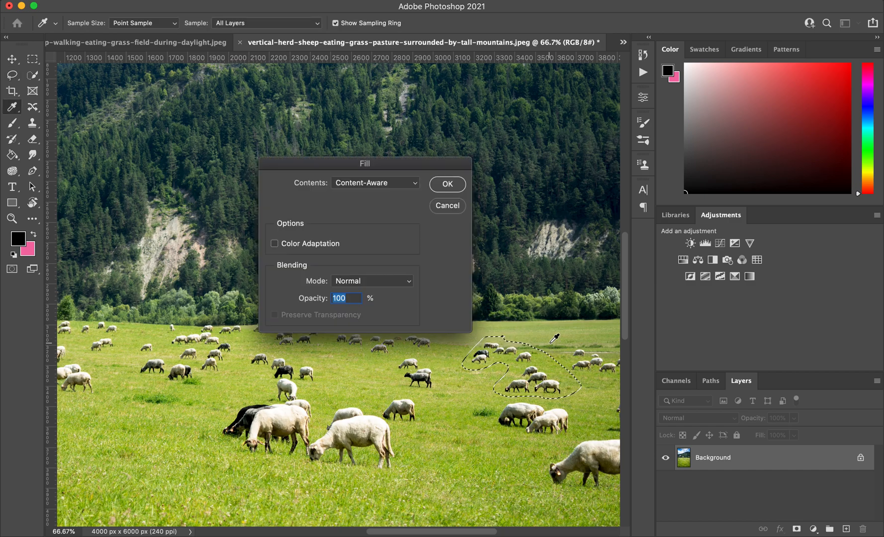
{"action": "key", "text": "Return"}
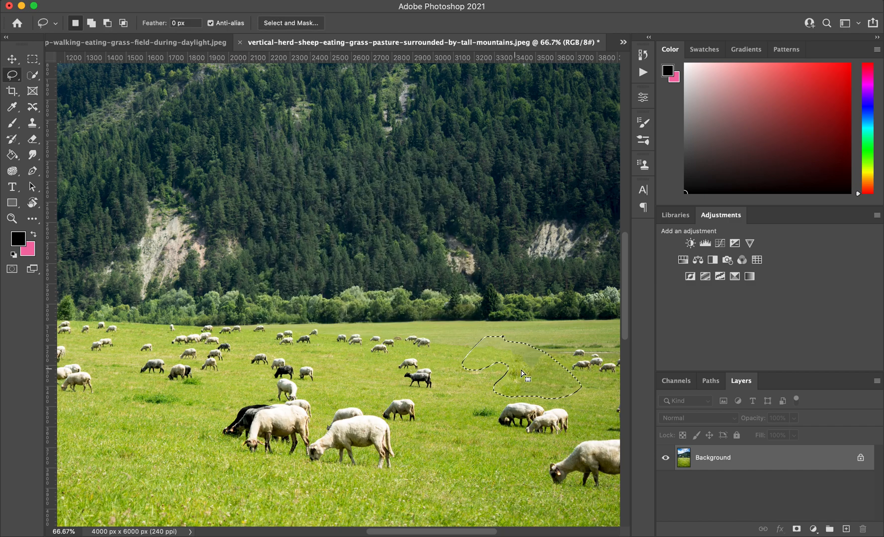
{"action": "key", "text": "ctrl+d"}
Lasso the black sheep and the white one just above it, remove them with a Content-Aware fill, and deselect.
{"action": "scroll", "coordinate": [527, 370], "scroll_direction": "right", "scroll_amount": 5}
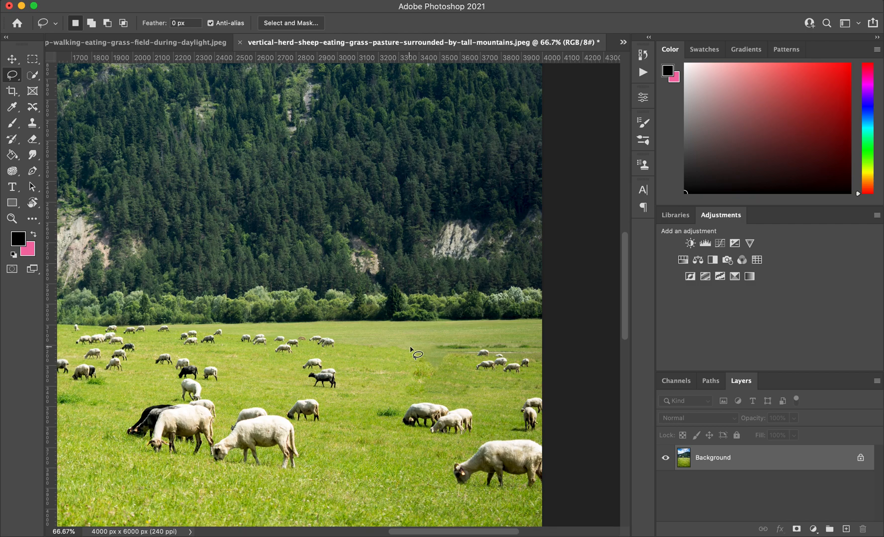
{"action": "mouse_move", "coordinate": [310, 389]}
{"action": "left_mouse_down"}
{"action": "mouse_move", "coordinate": [339, 389]}
{"action": "mouse_move", "coordinate": [346, 369]}
{"action": "mouse_move", "coordinate": [326, 356]}
{"action": "mouse_move", "coordinate": [297, 368]}
{"action": "mouse_move", "coordinate": [311, 390]}
{"action": "left_mouse_up"}
{"action": "key", "text": "shift+BackSpace"}
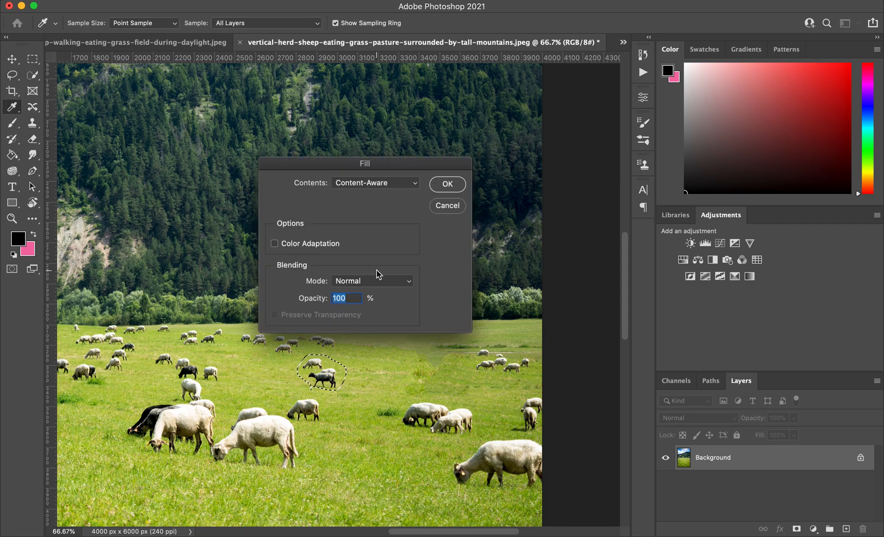
{"action": "key", "text": "Return"}
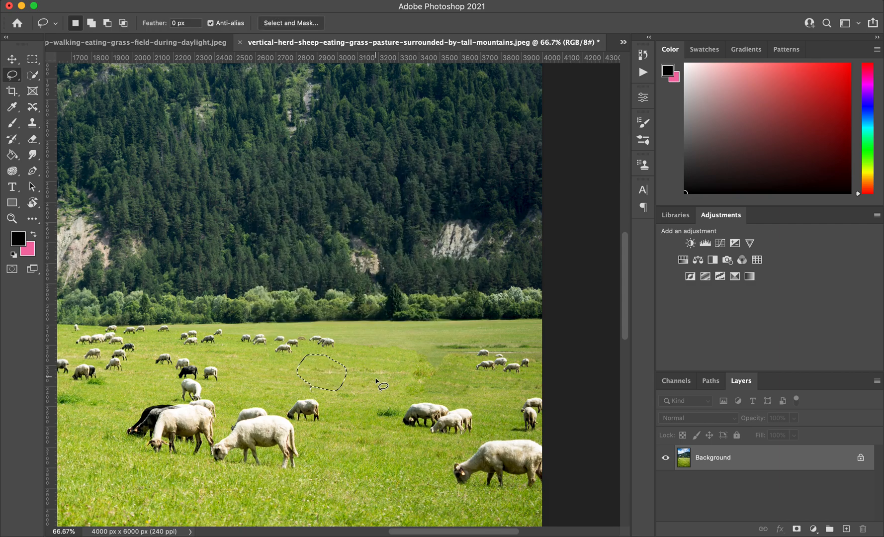
{"action": "key", "text": "super+d"}
Undo all the Content-Aware fills on the sheep and clear the remaining selection.
{"action": "key", "text": "super+z"}
{"action": "key", "text": "super+z"}
{"action": "key", "text": "super+z"}
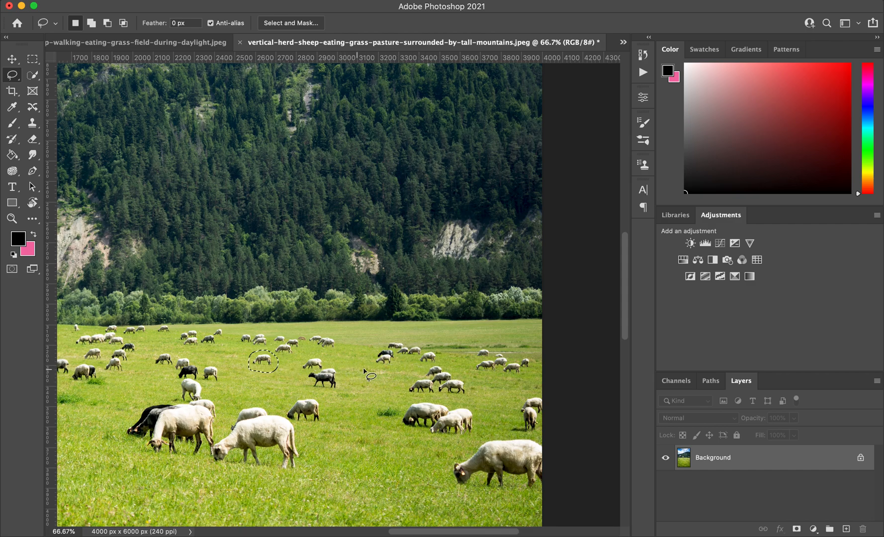
{"action": "key", "text": "super+d"}
Convert the locked Background into a regular layer named Layer 0.
{"action": "scroll", "coordinate": [344, 385], "scroll_direction": "left", "scroll_amount": 5}
{"action": "scroll", "coordinate": [345, 385], "scroll_direction": "down", "scroll_amount": 2}
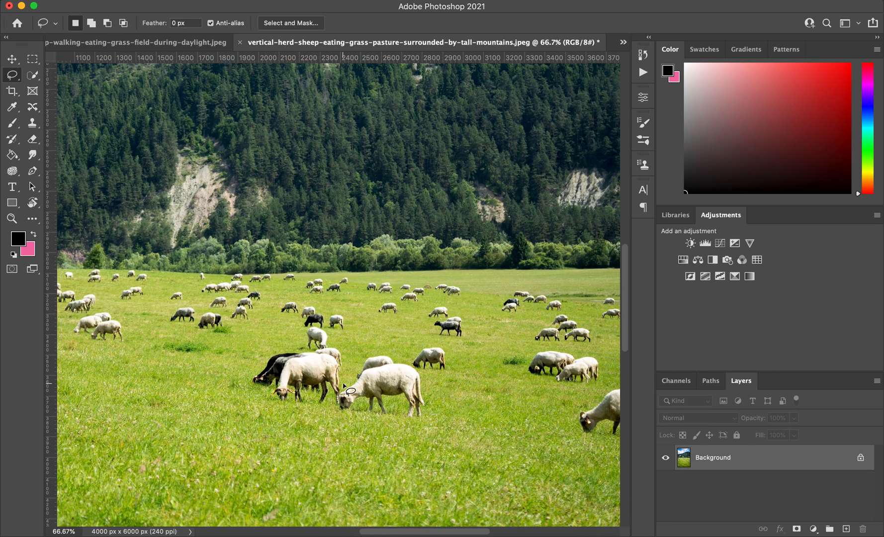
{"action": "scroll", "coordinate": [422, 422], "scroll_direction": "right", "scroll_amount": 3}
{"action": "scroll", "coordinate": [421, 423], "scroll_direction": "up", "scroll_amount": 2}
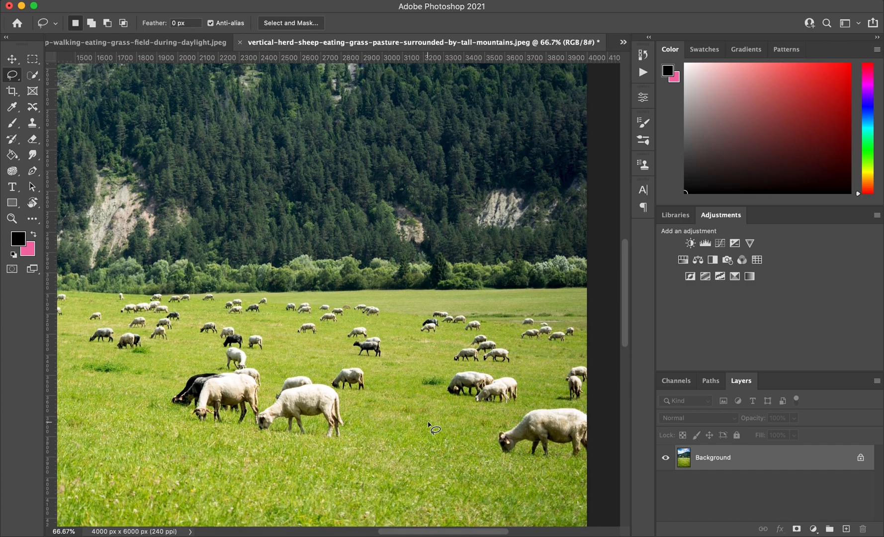
{"action": "double_click", "coordinate": [764, 459]}
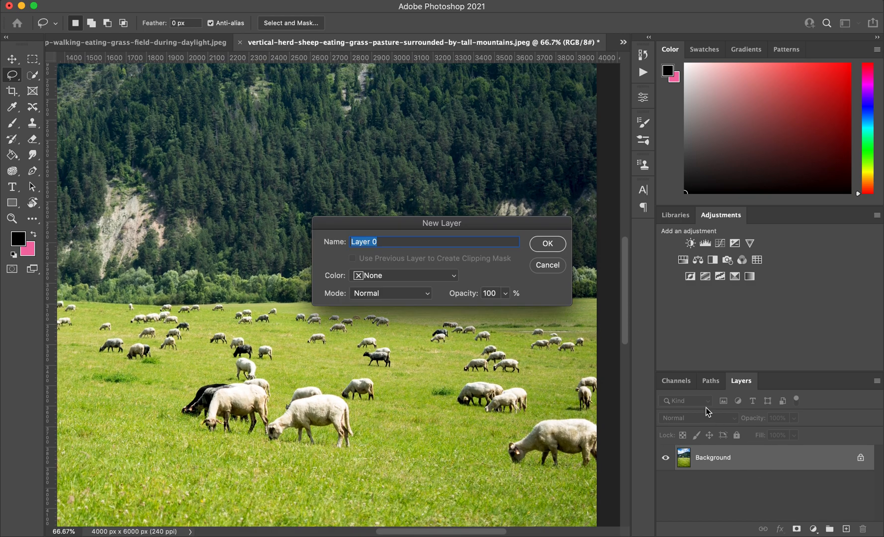
{"action": "left_click", "coordinate": [548, 244]}
Try deleting a lassoed area around the mid-field black sheep from Layer 0, undo the deletion, and deselect.
{"action": "mouse_move", "coordinate": [354, 369]}
{"action": "left_mouse_down"}
{"action": "mouse_move", "coordinate": [390, 374]}
{"action": "mouse_move", "coordinate": [398, 348]}
{"action": "mouse_move", "coordinate": [366, 333]}
{"action": "mouse_move", "coordinate": [351, 340]}
{"action": "mouse_move", "coordinate": [360, 371]}
{"action": "left_mouse_up"}
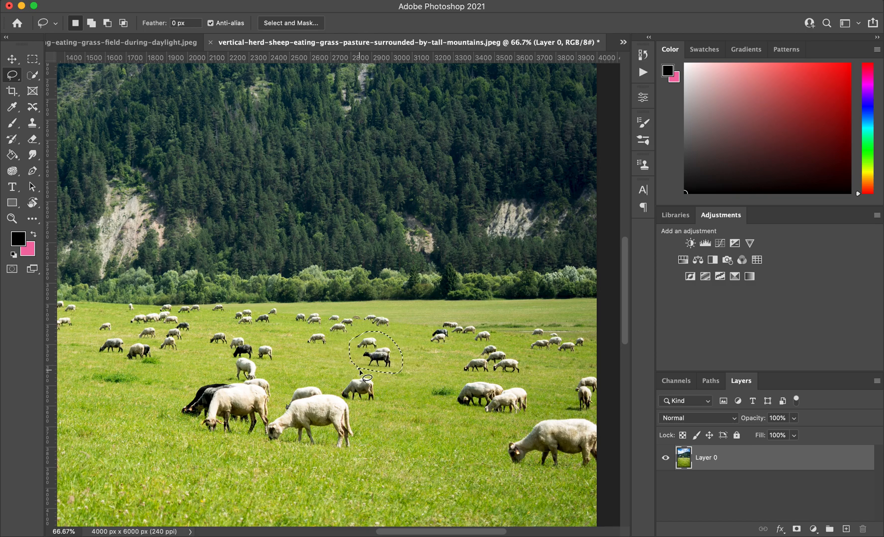
{"action": "key", "text": "Delete"}
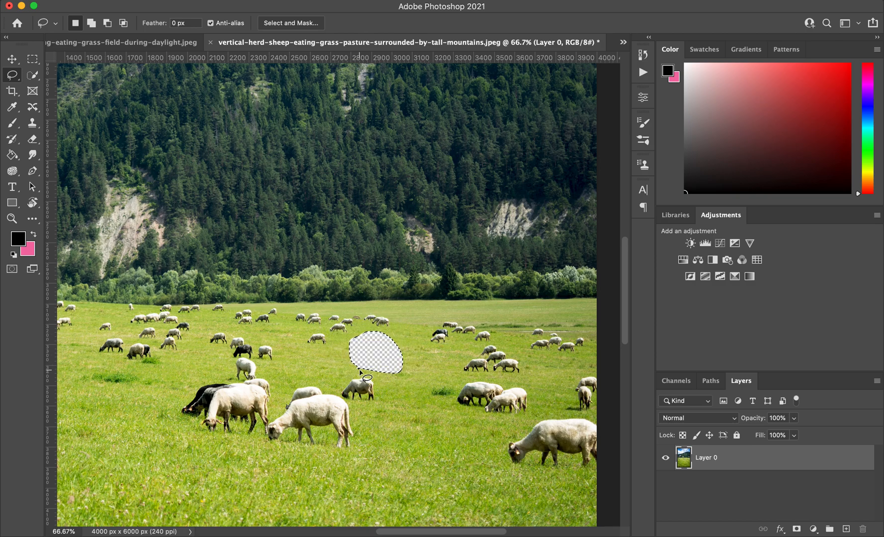
{"action": "key", "text": "super+z"}
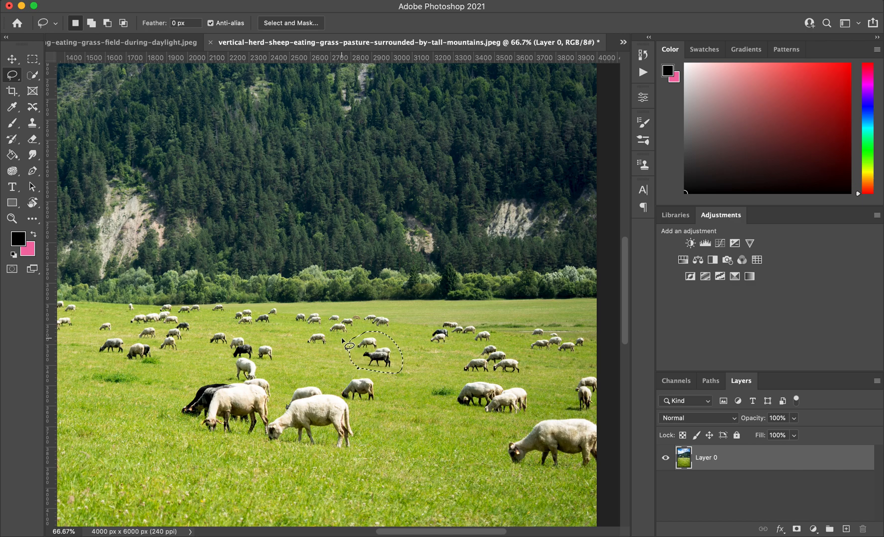
{"action": "left_click", "coordinate": [341, 344]}
{"action": "mouse_move", "coordinate": [354, 358]}
{"action": "left_mouse_down"}
{"action": "mouse_move", "coordinate": [365, 371]}
{"action": "mouse_move", "coordinate": [396, 372]}
{"action": "mouse_move", "coordinate": [382, 334]}
{"action": "left_mouse_up"}
{"action": "key", "text": "super+d"}
Marquee-select the mid-field black sheep and adjacent white sheep, remove them with Content-Aware Fill output to a new layer, and deselect.
{"action": "left_click", "coordinate": [32, 59]}
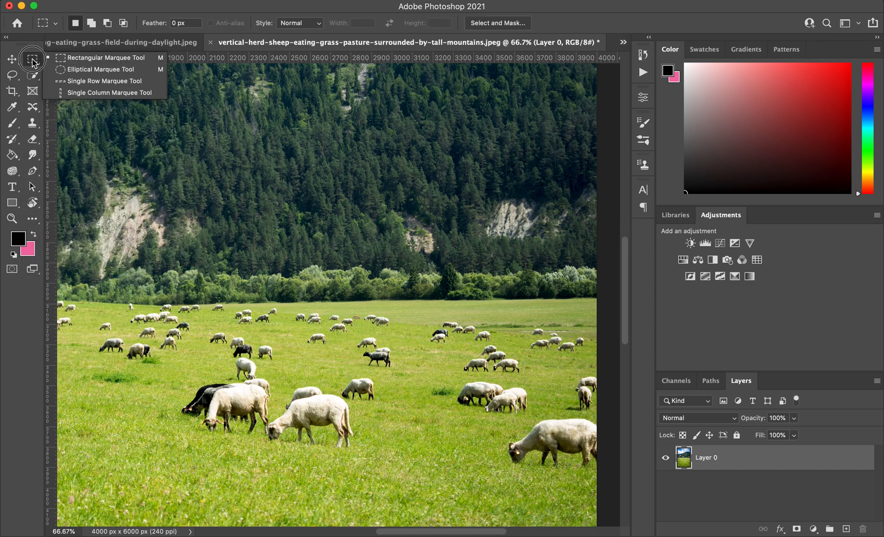
{"action": "left_click", "coordinate": [68, 60]}
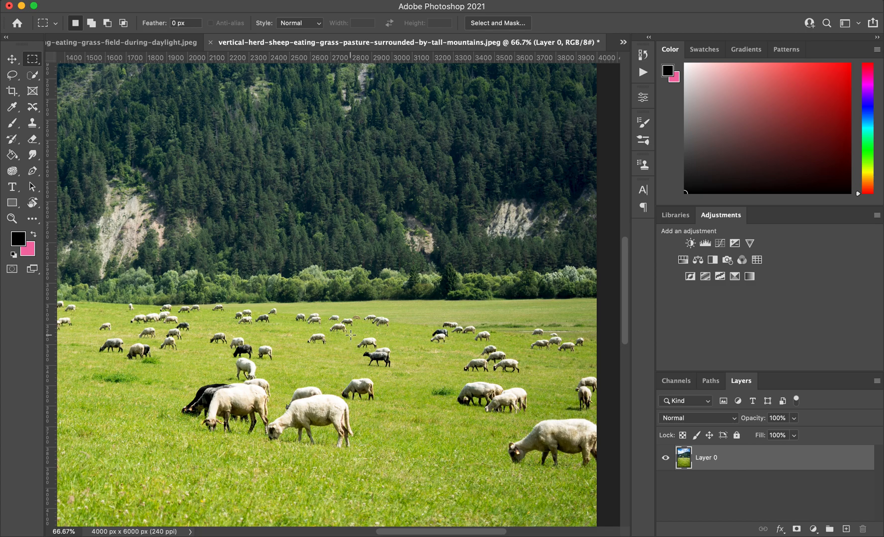
{"action": "left_click_drag", "start_coordinate": [355, 332], "coordinate": [396, 372]}
{"action": "left_click", "coordinate": [123, 1]}
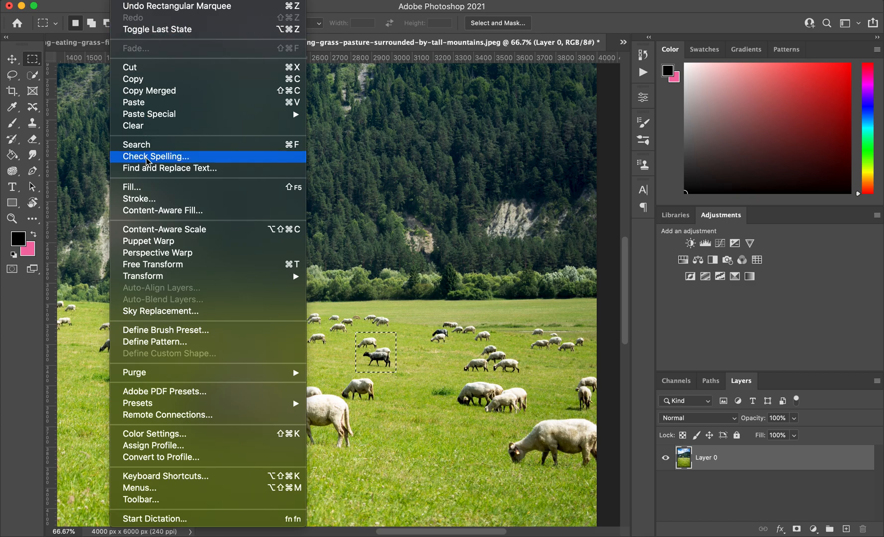
{"action": "left_click", "coordinate": [151, 214]}
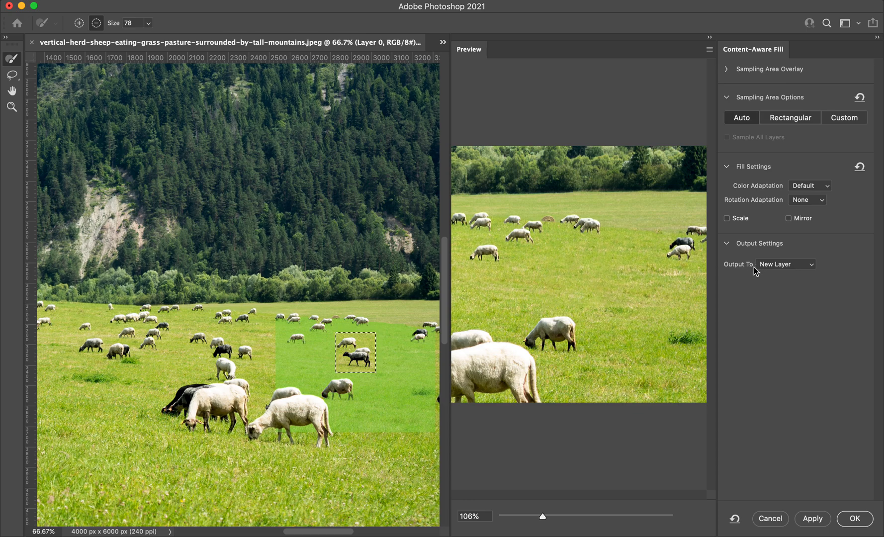
{"action": "left_click", "coordinate": [783, 269]}
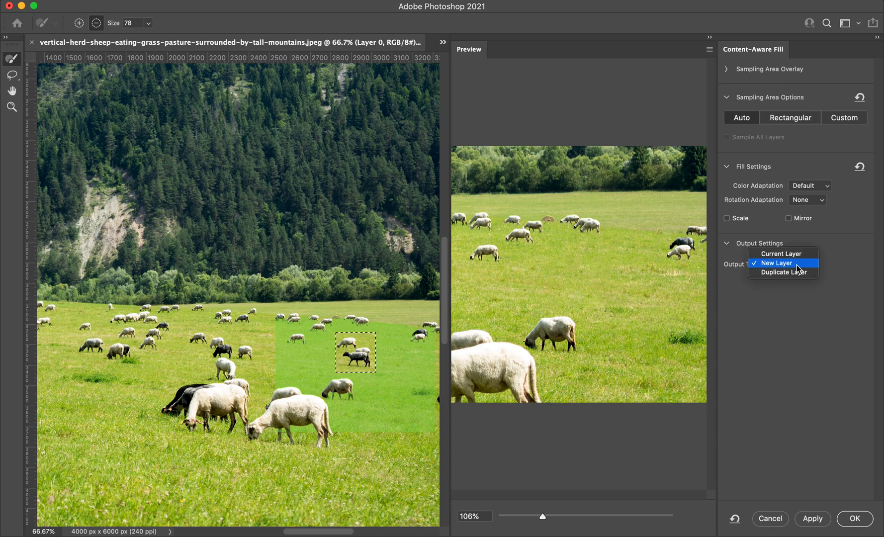
{"action": "left_click", "coordinate": [838, 269]}
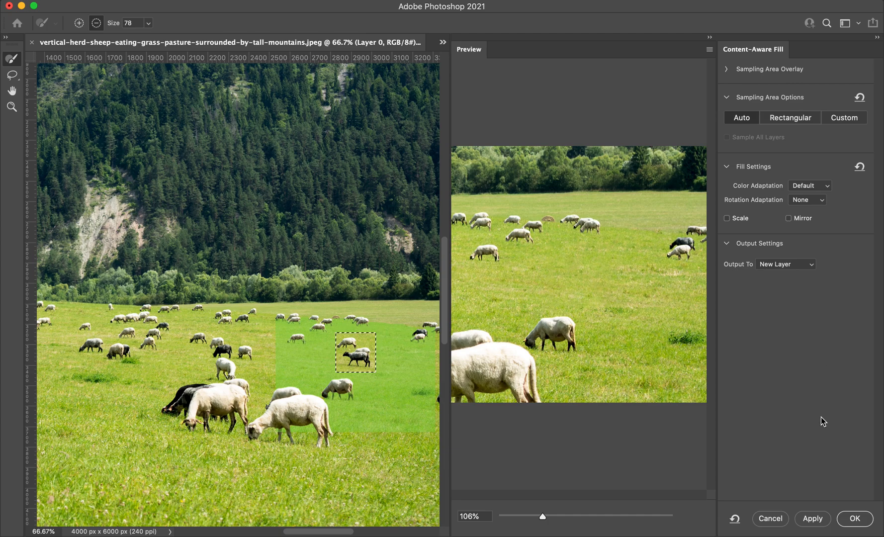
{"action": "left_click", "coordinate": [819, 522]}
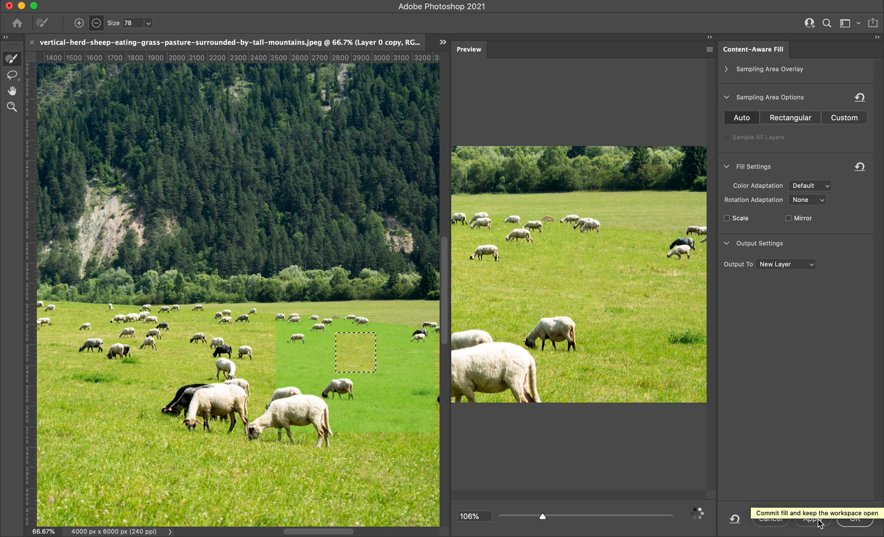
{"action": "left_click", "coordinate": [852, 523]}
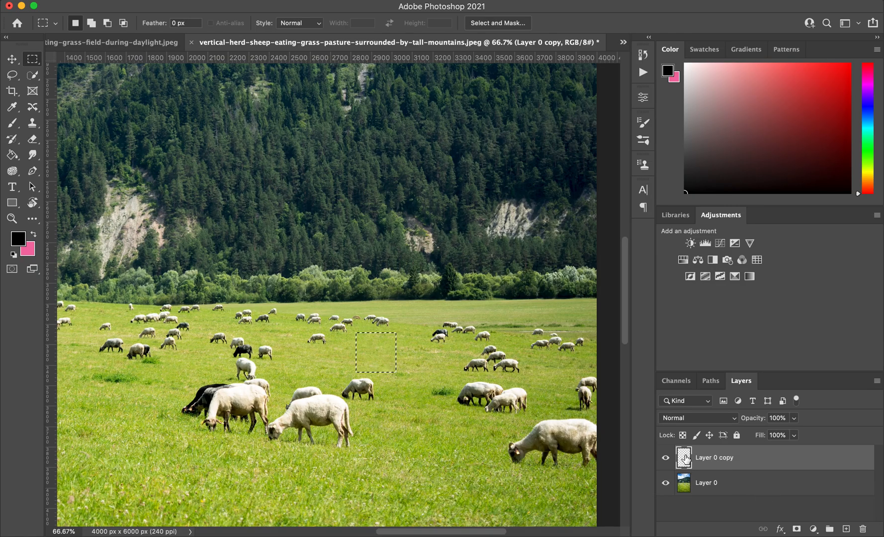
{"action": "left_click", "coordinate": [412, 400]}
Toggle the visibility of the Layer 0 copy fill layer to compare the meadow before and after the removal.
{"action": "left_click", "coordinate": [665, 458]}
{"action": "left_click", "coordinate": [665, 460]}
{"action": "left_click", "coordinate": [665, 460]}
{"action": "left_click", "coordinate": [665, 460]}
{"action": "left_click", "coordinate": [665, 460]}
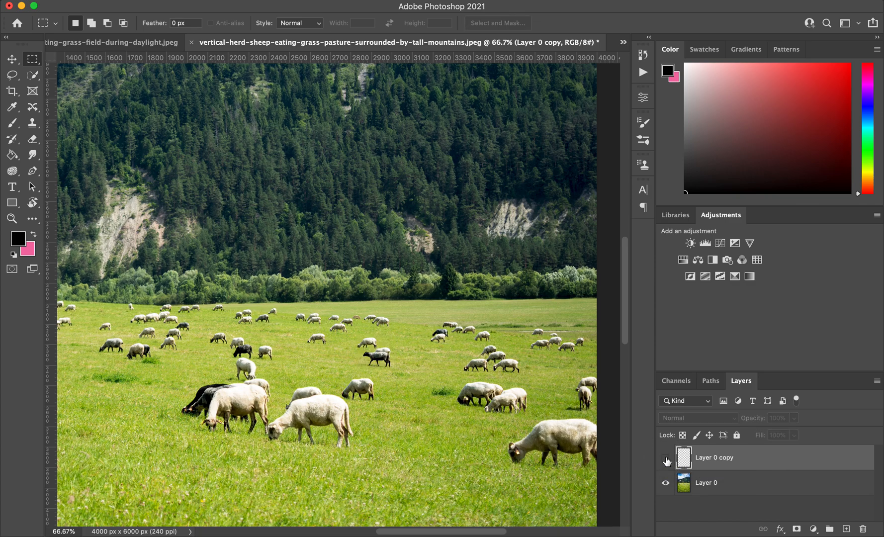
{"action": "left_click", "coordinate": [666, 459]}
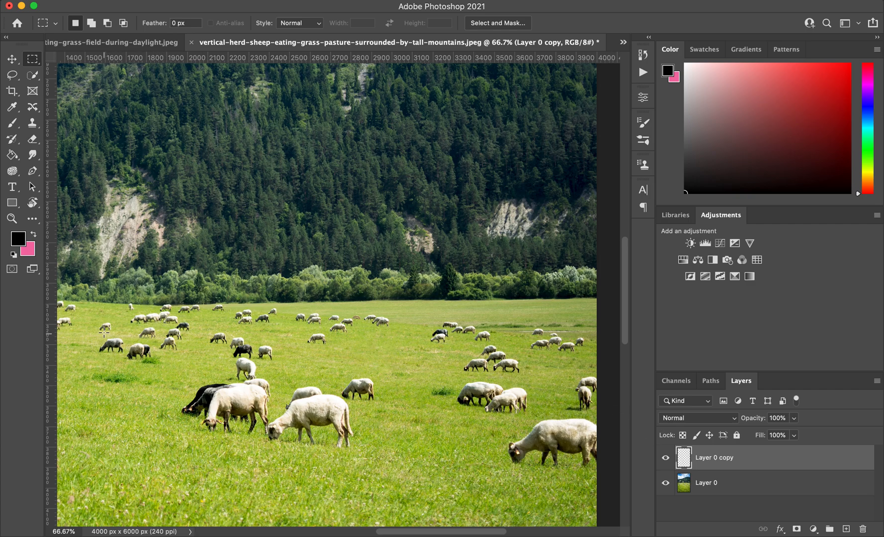
{"action": "left_click_drag", "start_coordinate": [95, 318], "coordinate": [116, 335]}
{"action": "left_click_drag", "start_coordinate": [425, 315], "coordinate": [433, 335]}
Switch to the horizontal-shot two-sheep photo and lasso a loose outline around the grazing sheep.
{"action": "left_click", "coordinate": [124, 42]}
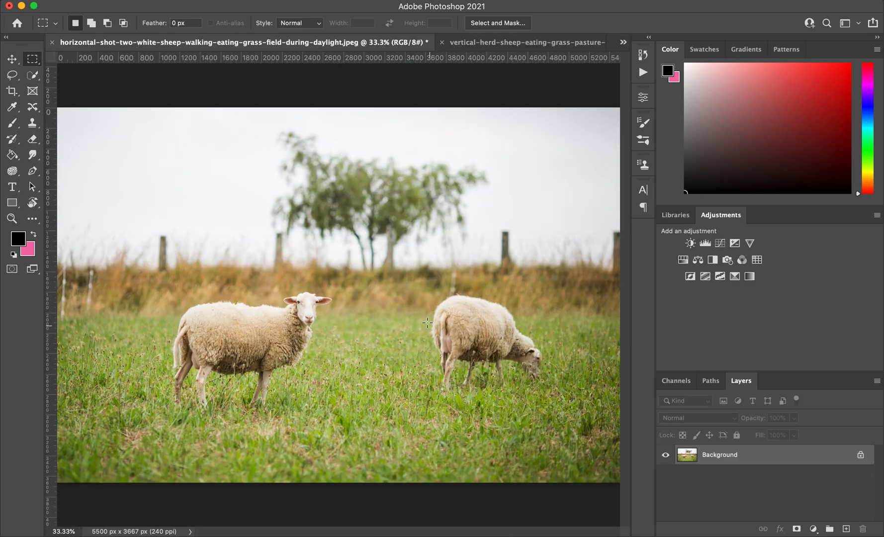
{"action": "left_click", "coordinate": [11, 74]}
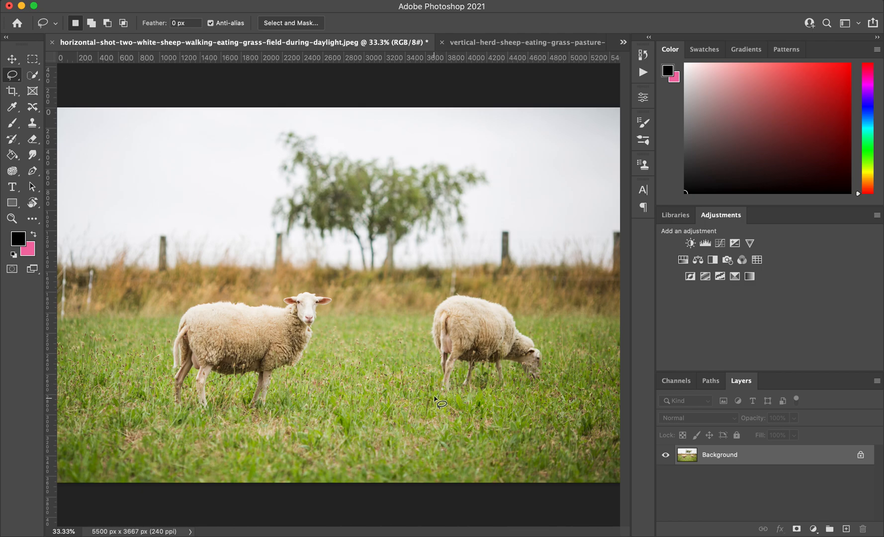
{"action": "mouse_move", "coordinate": [434, 395]}
{"action": "left_mouse_down"}
{"action": "mouse_move", "coordinate": [472, 401]}
{"action": "mouse_move", "coordinate": [552, 392]}
{"action": "mouse_move", "coordinate": [564, 371]}
{"action": "mouse_move", "coordinate": [548, 342]}
{"action": "mouse_move", "coordinate": [517, 326]}
{"action": "mouse_move", "coordinate": [505, 305]}
{"action": "mouse_move", "coordinate": [458, 293]}
{"action": "mouse_move", "coordinate": [421, 337]}
{"action": "mouse_move", "coordinate": [435, 392]}
{"action": "left_mouse_up"}
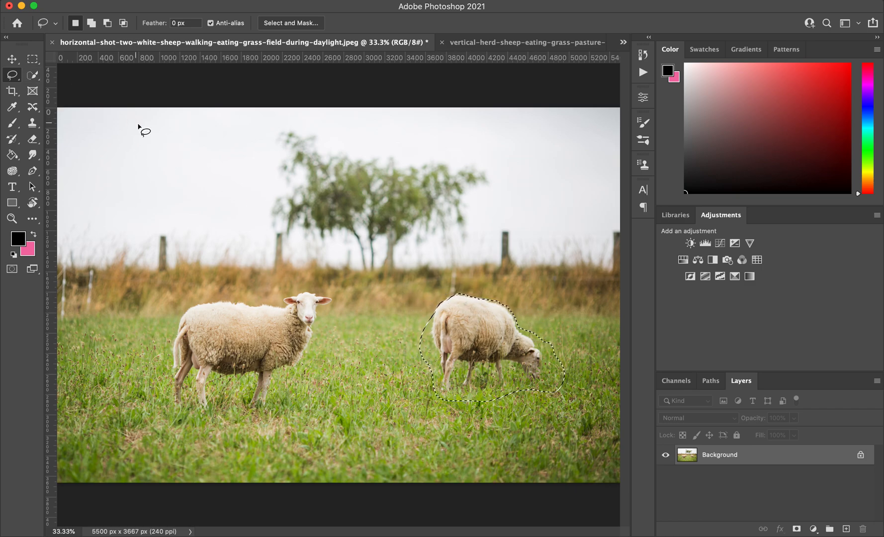
Activate the Content-Aware Move tool and set its mode to Extend.
{"action": "left_click", "coordinate": [33, 107]}
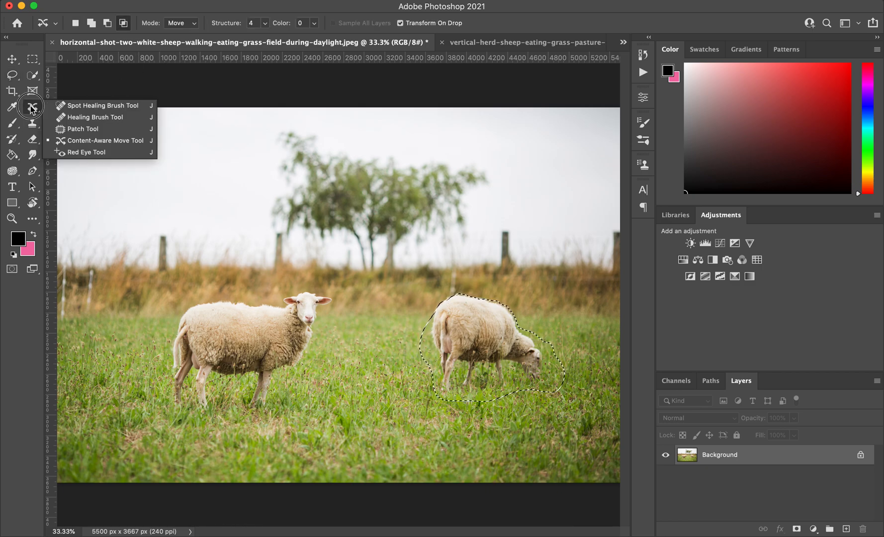
{"action": "left_click", "coordinate": [90, 106]}
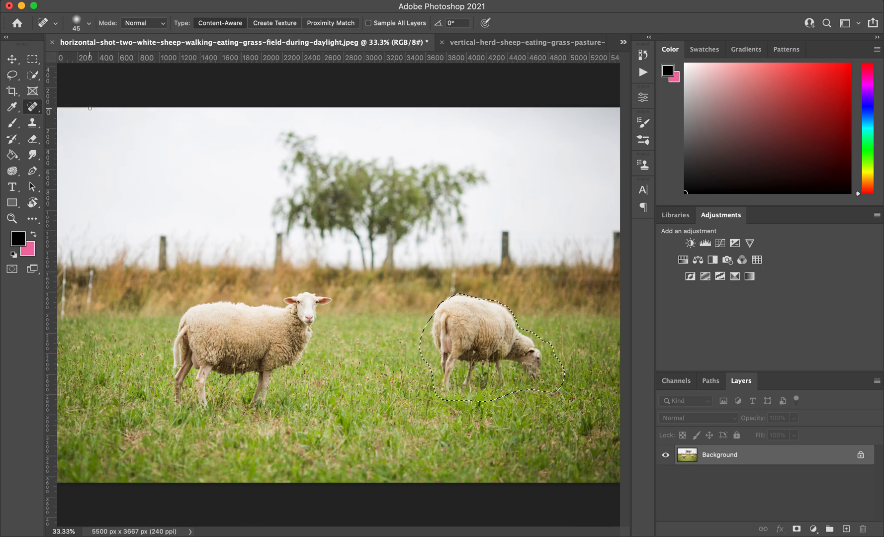
{"action": "left_click", "coordinate": [34, 108]}
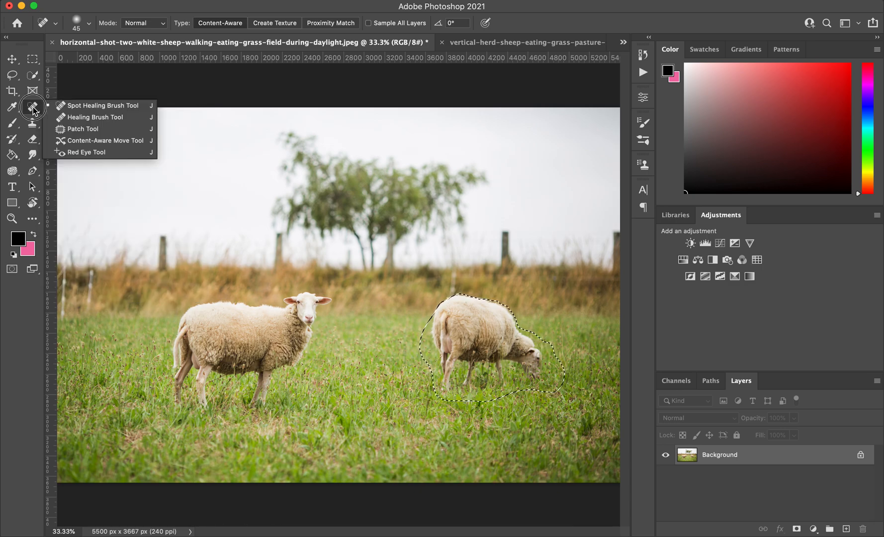
{"action": "left_click", "coordinate": [78, 141]}
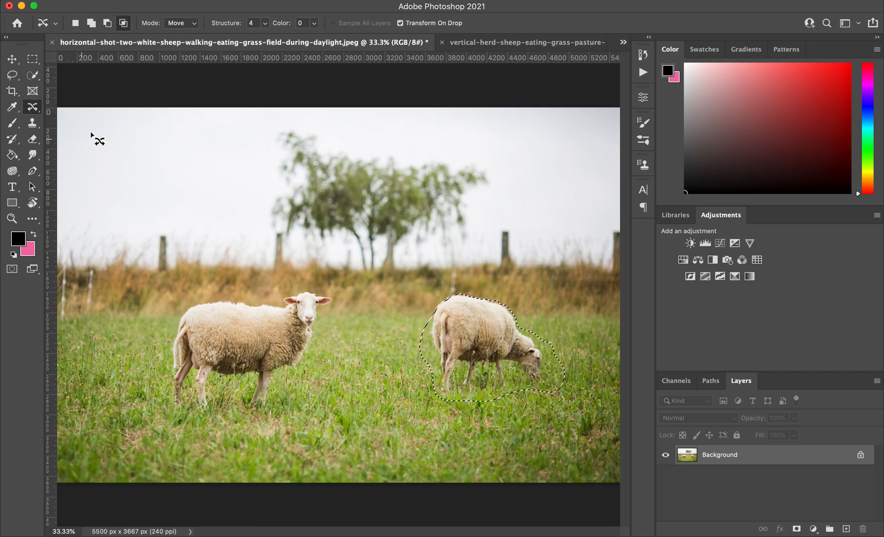
{"action": "left_click", "coordinate": [191, 26]}
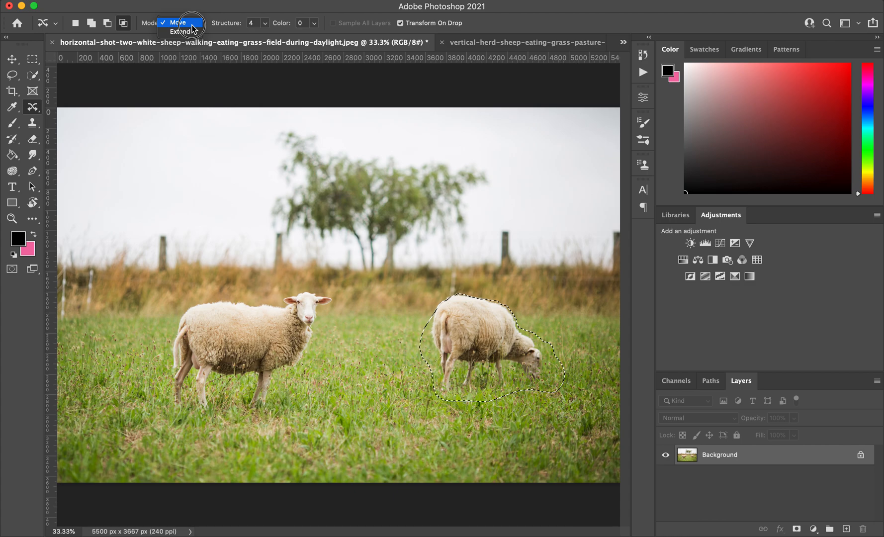
{"action": "left_click", "coordinate": [180, 32]}
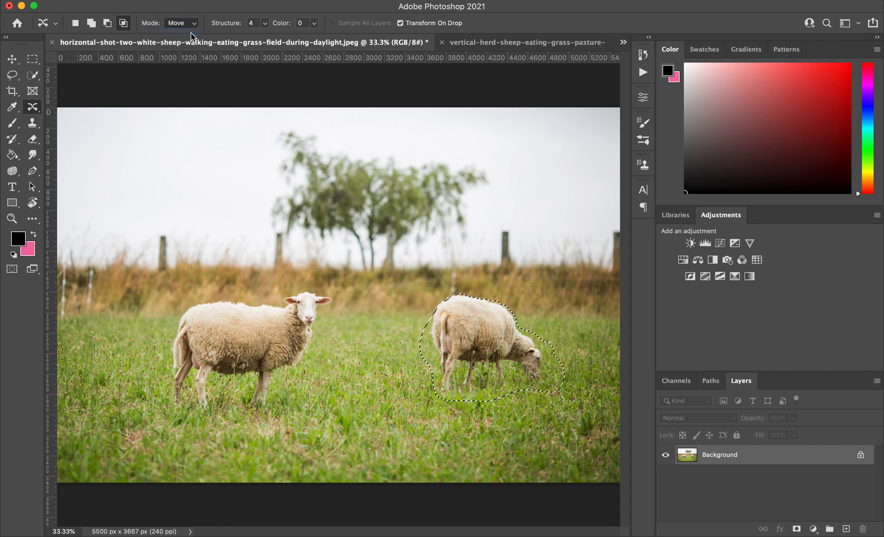
Try duplicating the selected grazing sheep at the photo's left edge, partly cut off, and deselect.
{"action": "left_click_drag", "start_coordinate": [481, 337], "coordinate": [66, 338]}
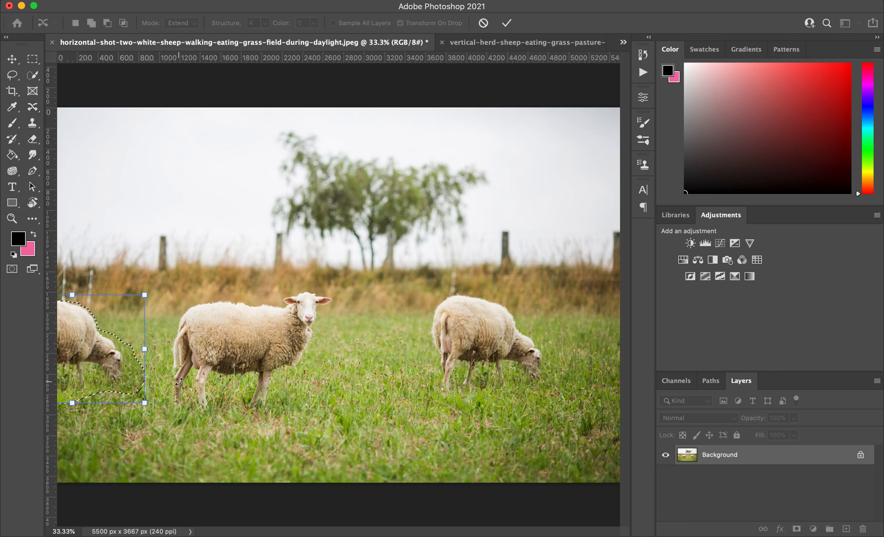
{"action": "key", "text": "Return"}
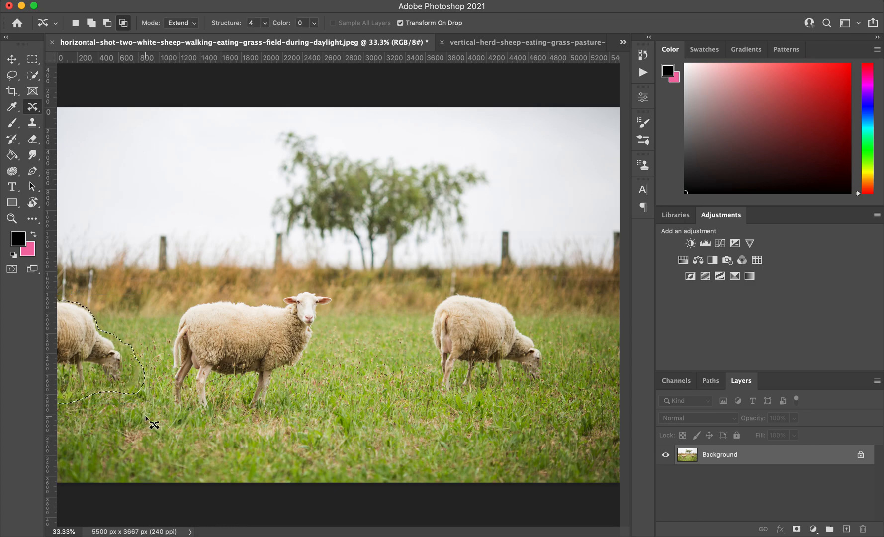
{"action": "key", "text": "super+d"}
Try outlining the original grazing sheep more loosely and placing a copy at its original size in the foreground grass.
{"action": "mouse_move", "coordinate": [417, 365]}
{"action": "left_mouse_down"}
{"action": "mouse_move", "coordinate": [411, 333]}
{"action": "mouse_move", "coordinate": [438, 283]}
{"action": "mouse_move", "coordinate": [504, 286]}
{"action": "mouse_move", "coordinate": [556, 337]}
{"action": "mouse_move", "coordinate": [559, 370]}
{"action": "mouse_move", "coordinate": [475, 412]}
{"action": "mouse_move", "coordinate": [433, 389]}
{"action": "mouse_move", "coordinate": [416, 366]}
{"action": "left_mouse_up"}
{"action": "mouse_move", "coordinate": [507, 343]}
{"action": "left_mouse_down"}
{"action": "mouse_move", "coordinate": [381, 420]}
{"action": "mouse_move", "coordinate": [389, 413]}
{"action": "left_mouse_up"}
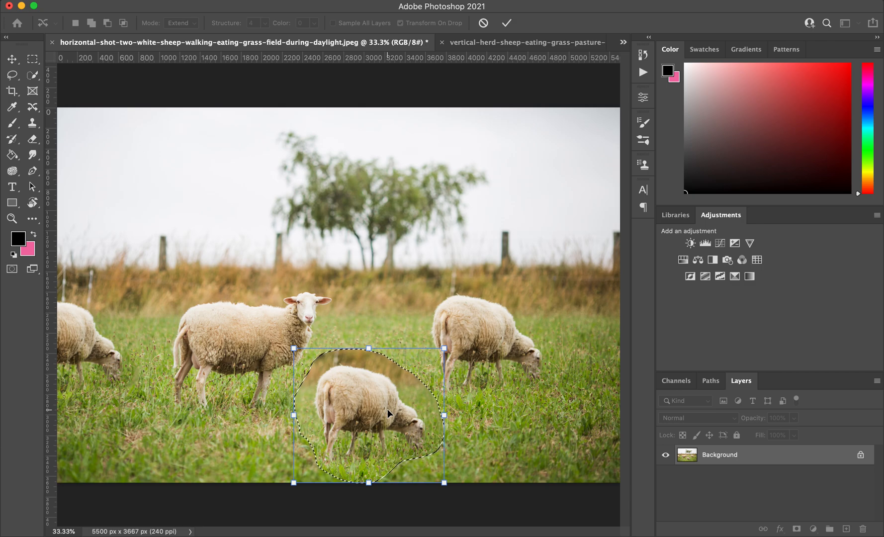
{"action": "key", "text": "Return"}
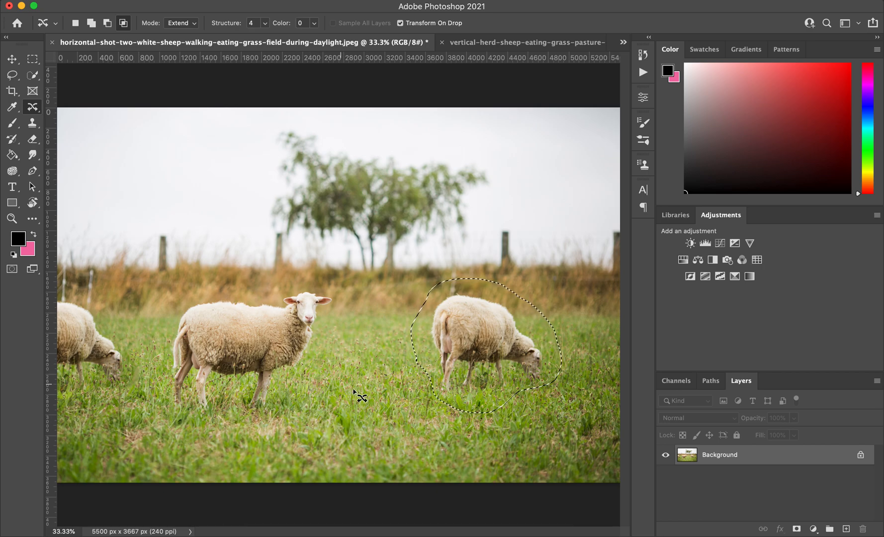
Try placing an enlarged copy of the loosely outlined grazing sheep in the foreground, and undo back to the original tight lasso selection.
{"action": "left_click", "coordinate": [472, 332]}
{"action": "left_click_drag", "start_coordinate": [473, 332], "coordinate": [341, 403]}
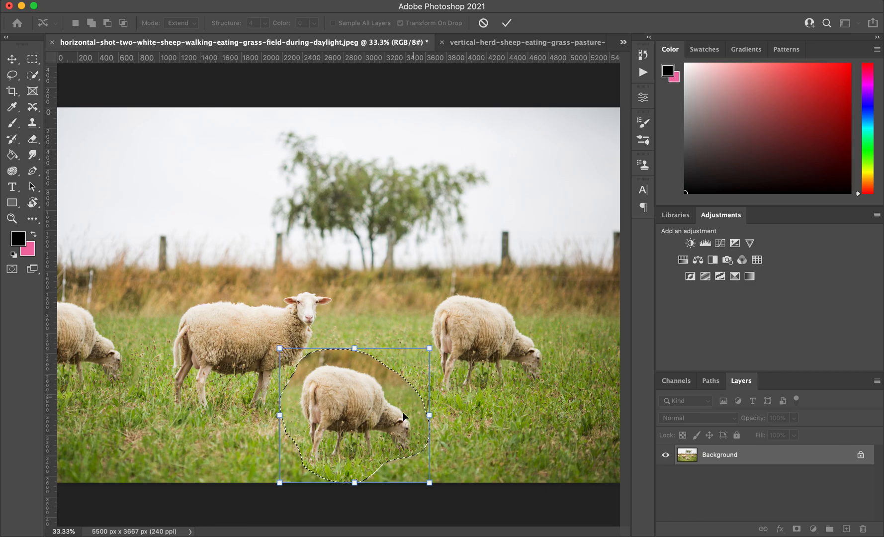
{"action": "left_click_drag", "start_coordinate": [279, 347], "coordinate": [241, 326]}
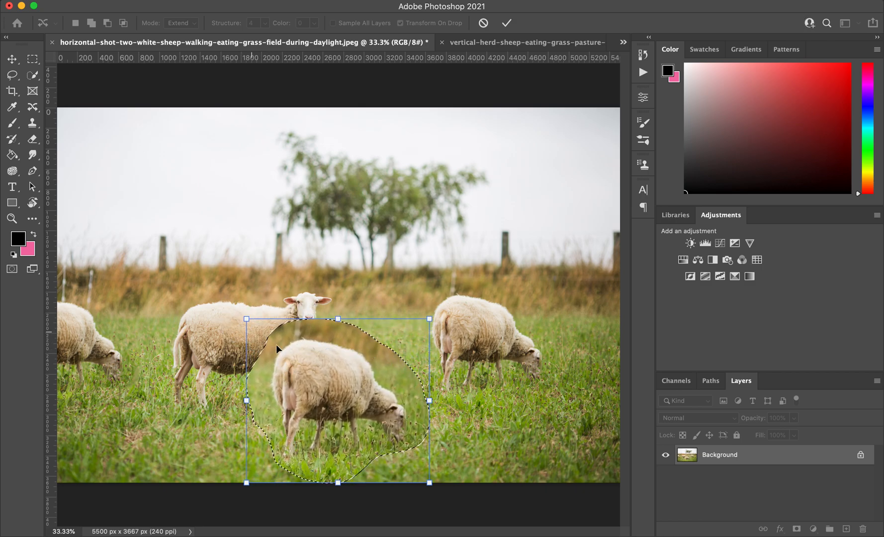
{"action": "left_click_drag", "start_coordinate": [329, 389], "coordinate": [346, 414]}
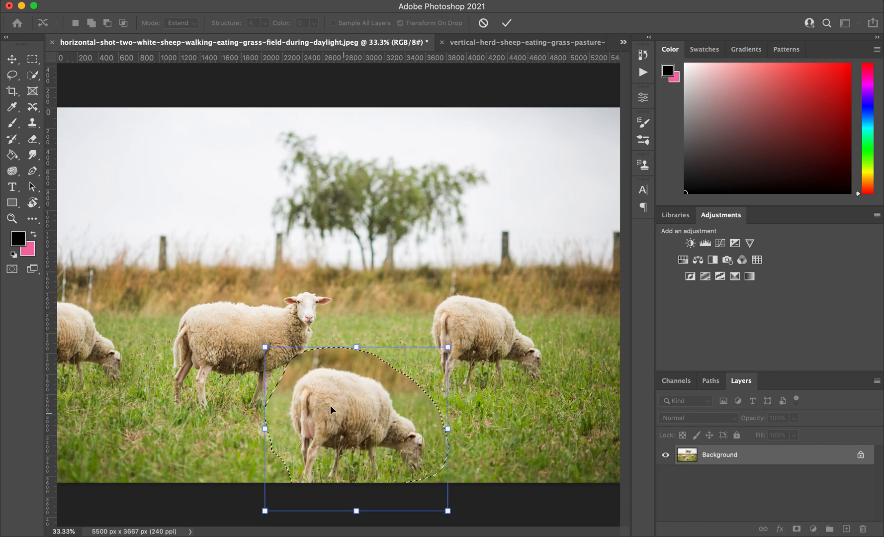
{"action": "left_click_drag", "start_coordinate": [265, 345], "coordinate": [233, 316]}
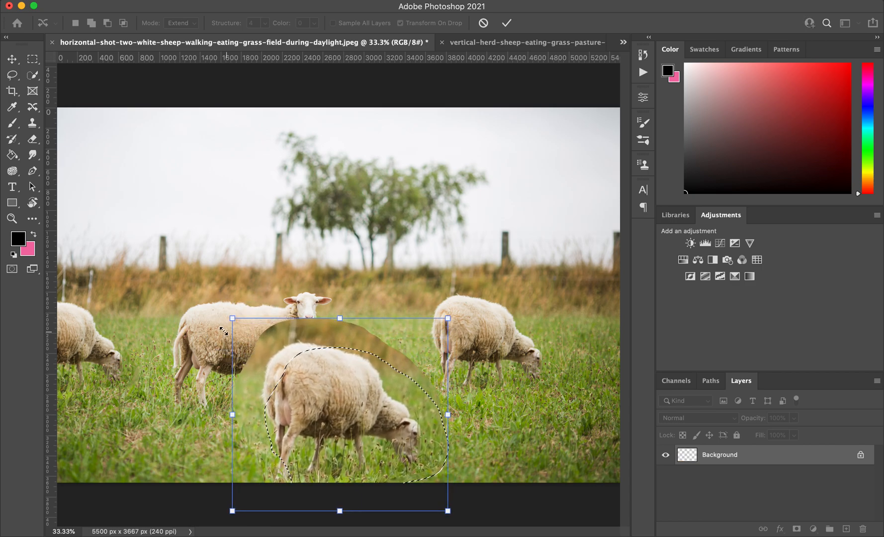
{"action": "left_click_drag", "start_coordinate": [336, 392], "coordinate": [365, 420]}
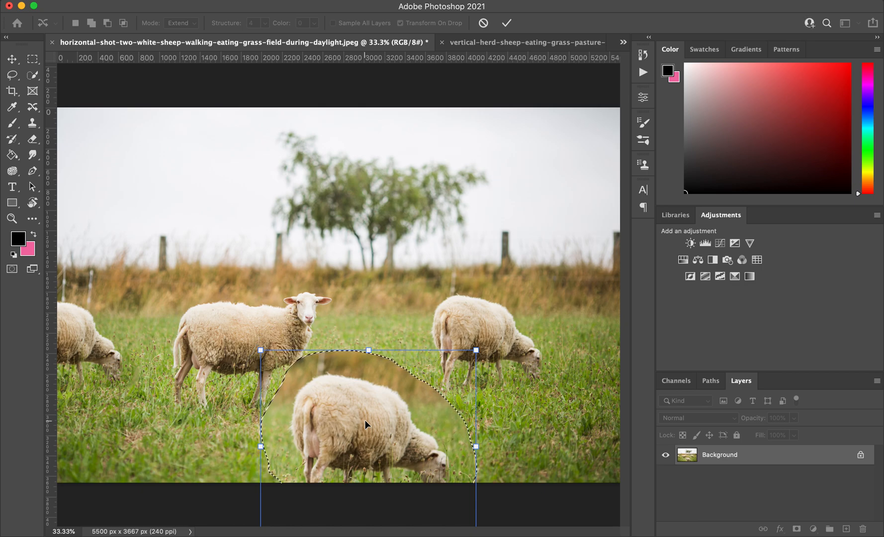
{"action": "key", "text": "Return"}
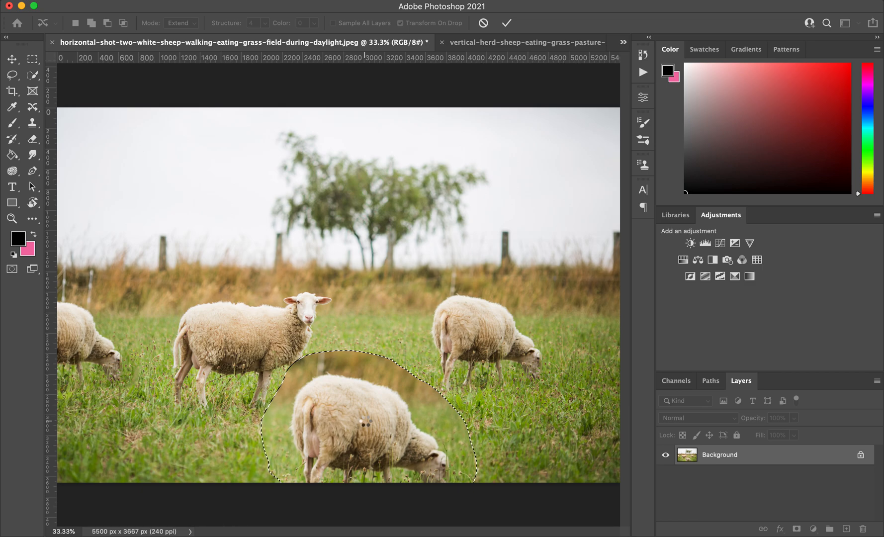
{"action": "key", "text": "super+z"}
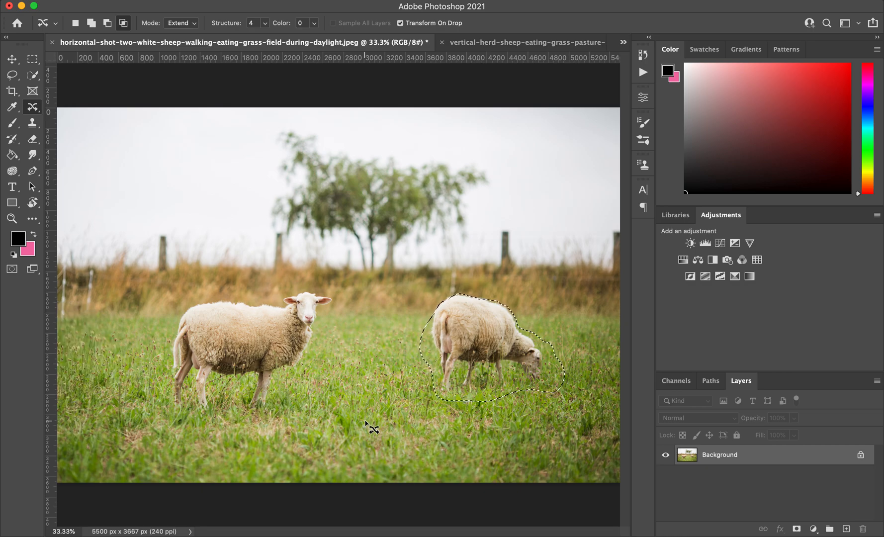
Duplicate the tightly lassoed grazing sheep into the foreground, enlarge it until its legs run off the photo's lower edge, and deselect.
{"action": "left_click_drag", "start_coordinate": [479, 340], "coordinate": [336, 442]}
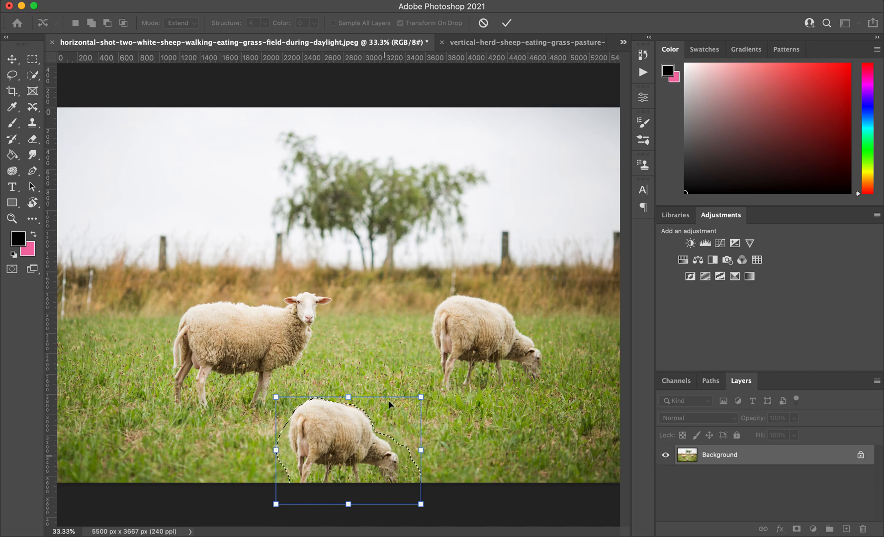
{"action": "left_click_drag", "start_coordinate": [347, 395], "coordinate": [352, 382]}
{"action": "key", "text": "super+z"}
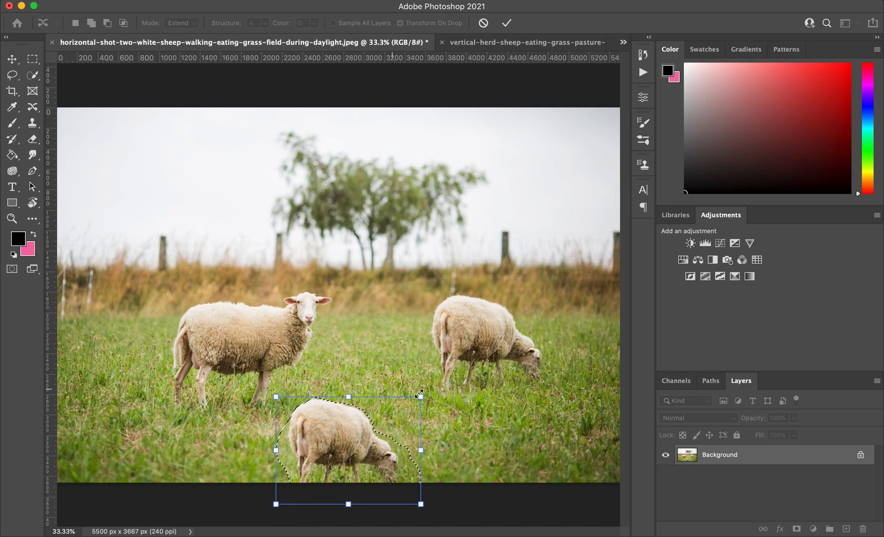
{"action": "left_click_drag", "start_coordinate": [421, 396], "coordinate": [498, 339]}
{"action": "left_click_drag", "start_coordinate": [380, 396], "coordinate": [368, 411]}
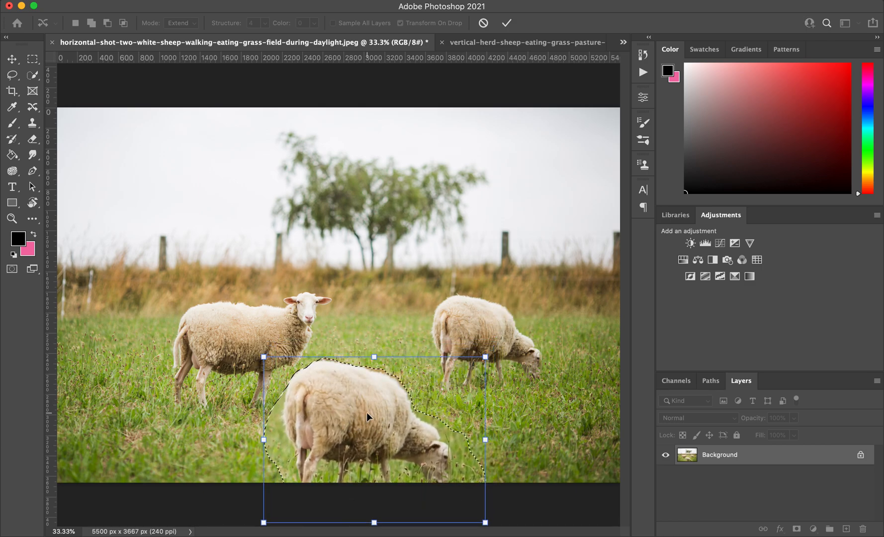
{"action": "left_click_drag", "start_coordinate": [367, 412], "coordinate": [363, 425]}
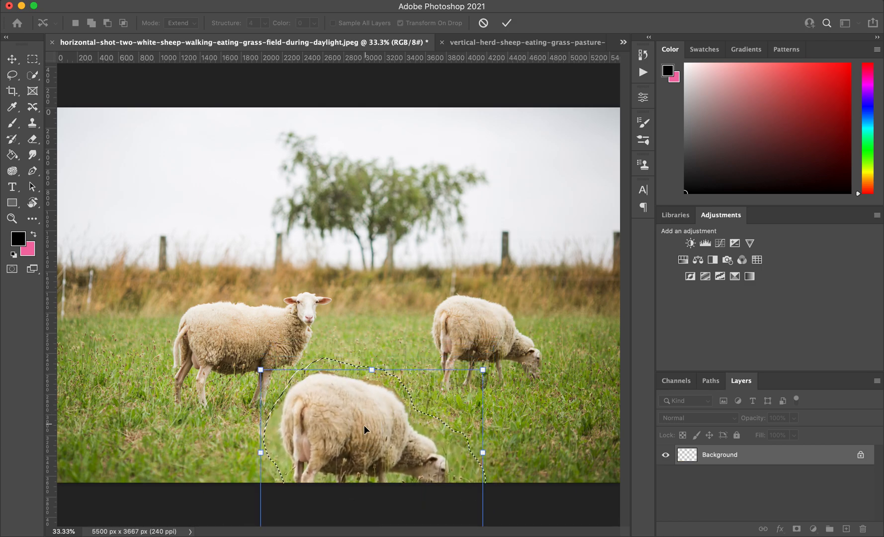
{"action": "left_click_drag", "start_coordinate": [483, 371], "coordinate": [506, 352]}
{"action": "mouse_move", "coordinate": [380, 424]}
{"action": "left_mouse_down"}
{"action": "mouse_move", "coordinate": [365, 439]}
{"action": "mouse_move", "coordinate": [365, 428]}
{"action": "left_mouse_up"}
{"action": "key", "text": "Return"}
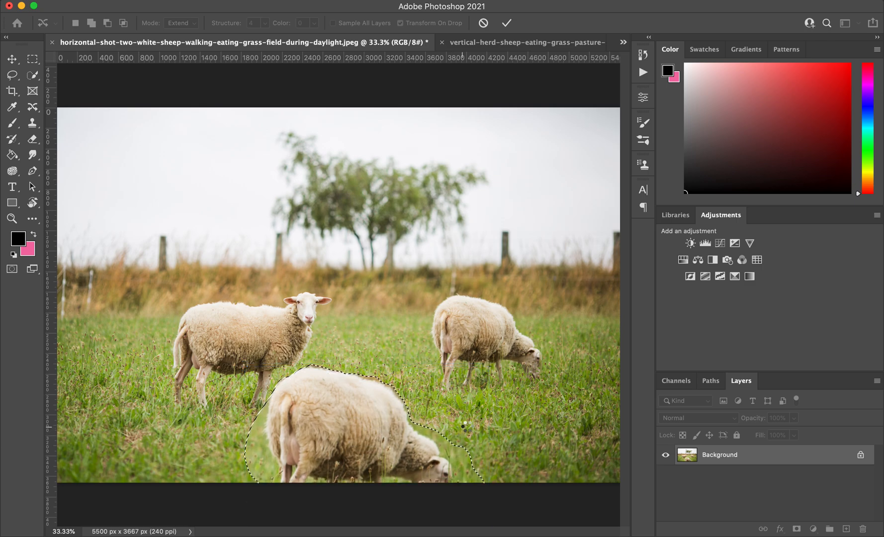
{"action": "left_click", "coordinate": [499, 426]}
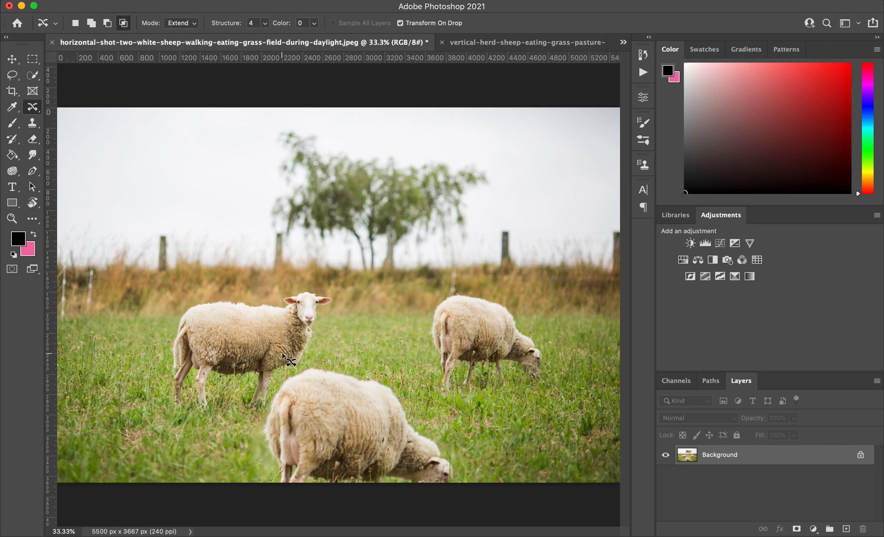
Try a Clone Stamp stroke in the sky using a sample taken beside the standing sheep's head, and undo it.
{"action": "left_click", "coordinate": [31, 113]}
{"action": "left_click_drag", "start_coordinate": [32, 113], "coordinate": [67, 130]}
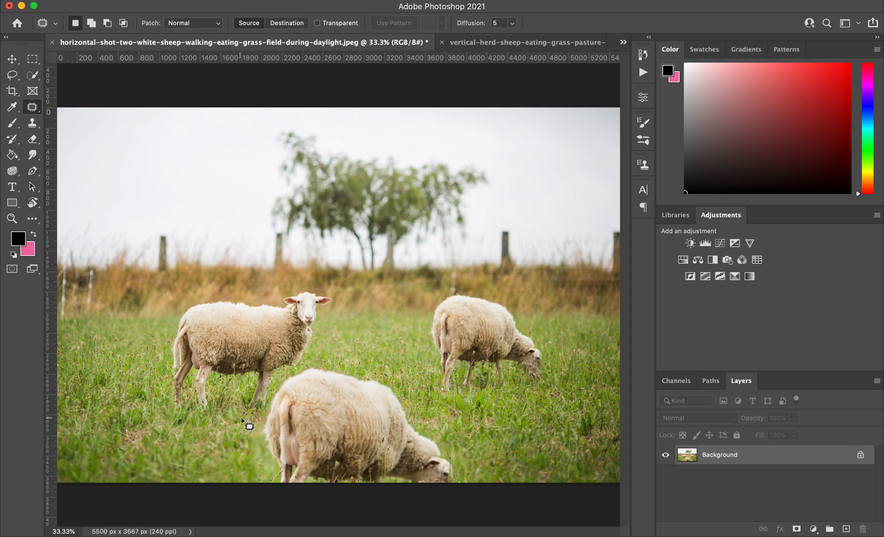
{"action": "left_click_drag", "start_coordinate": [32, 123], "coordinate": [69, 123]}
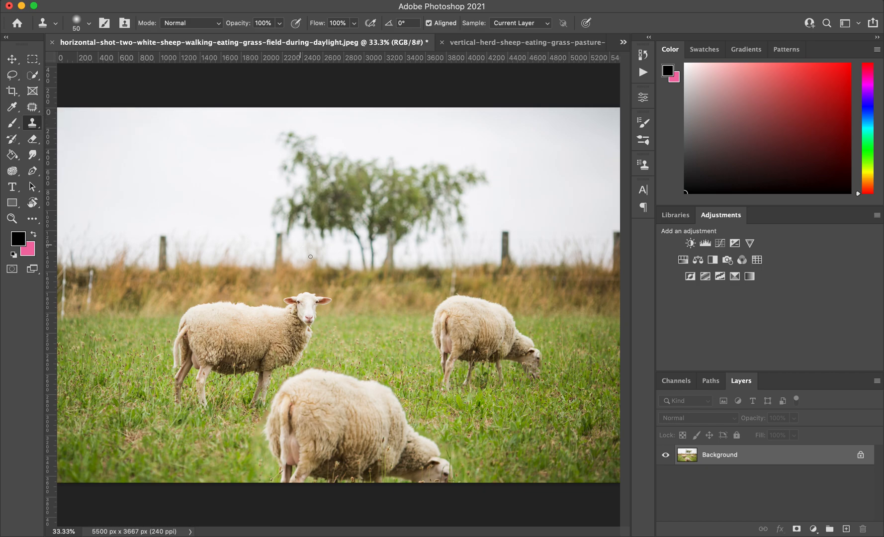
{"action": "left_click", "coordinate": [337, 321], "text": "alt"}
{"action": "mouse_move", "coordinate": [147, 150]}
{"action": "left_mouse_down"}
{"action": "mouse_move", "coordinate": [158, 144]}
{"action": "mouse_move", "coordinate": [142, 151]}
{"action": "mouse_move", "coordinate": [141, 142]}
{"action": "left_mouse_up"}
{"action": "key", "text": "super+z"}
Use the Patch tool to blend the grass behind the foreground sheep and around its head with nearby grass, and deselect.
{"action": "left_click", "coordinate": [32, 107]}
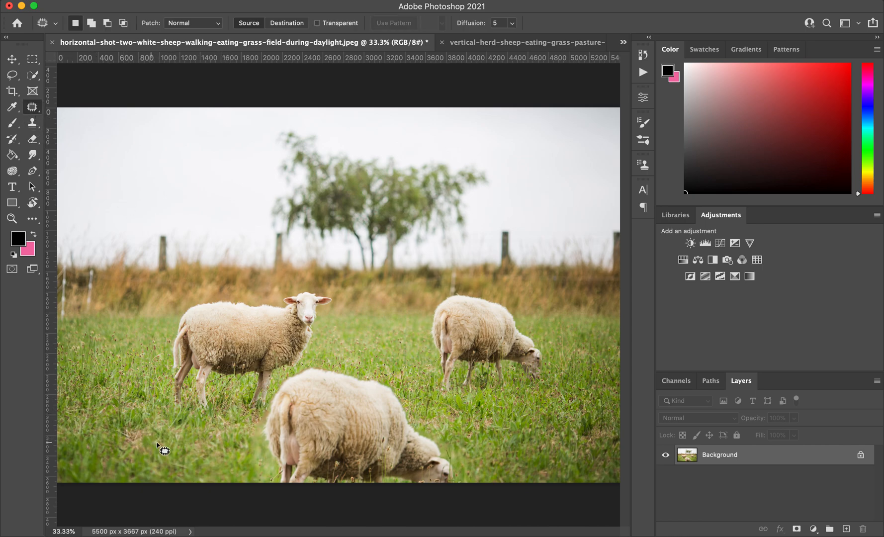
{"action": "mouse_move", "coordinate": [175, 432]}
{"action": "left_mouse_down"}
{"action": "mouse_move", "coordinate": [121, 417]}
{"action": "mouse_move", "coordinate": [108, 452]}
{"action": "mouse_move", "coordinate": [130, 456]}
{"action": "left_mouse_up"}
{"action": "mouse_move", "coordinate": [263, 418]}
{"action": "left_mouse_down"}
{"action": "mouse_move", "coordinate": [258, 410]}
{"action": "mouse_move", "coordinate": [270, 406]}
{"action": "mouse_move", "coordinate": [264, 437]}
{"action": "mouse_move", "coordinate": [275, 473]}
{"action": "mouse_move", "coordinate": [259, 481]}
{"action": "mouse_move", "coordinate": [241, 476]}
{"action": "mouse_move", "coordinate": [243, 426]}
{"action": "mouse_move", "coordinate": [260, 411]}
{"action": "left_mouse_up"}
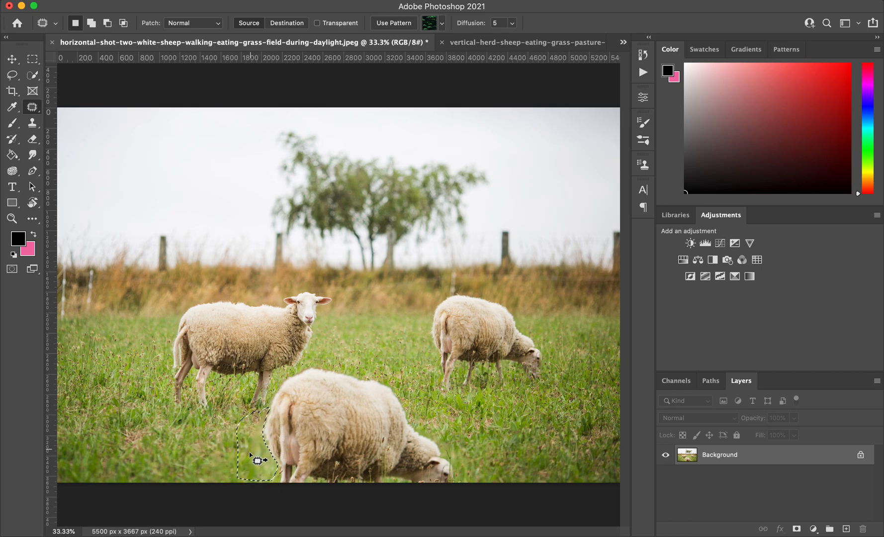
{"action": "left_click_drag", "start_coordinate": [251, 451], "coordinate": [212, 450]}
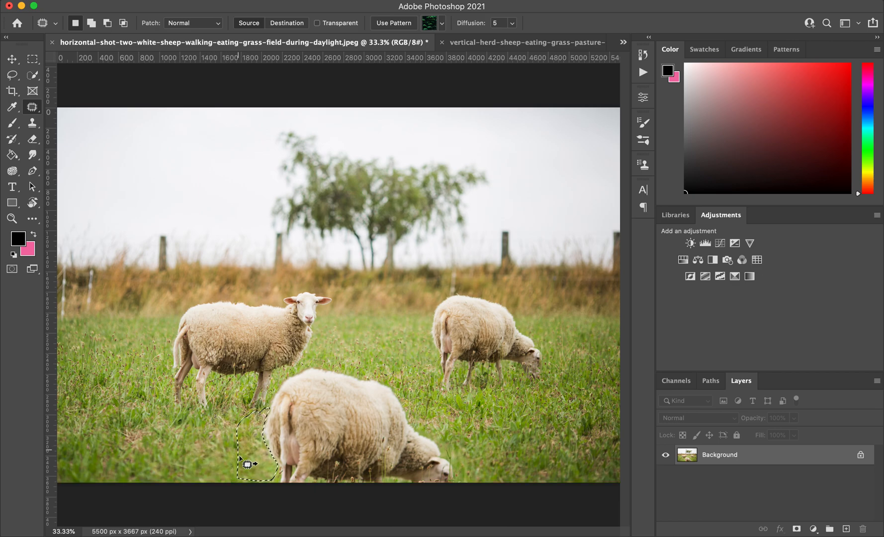
{"action": "left_click_drag", "start_coordinate": [245, 449], "coordinate": [144, 417]}
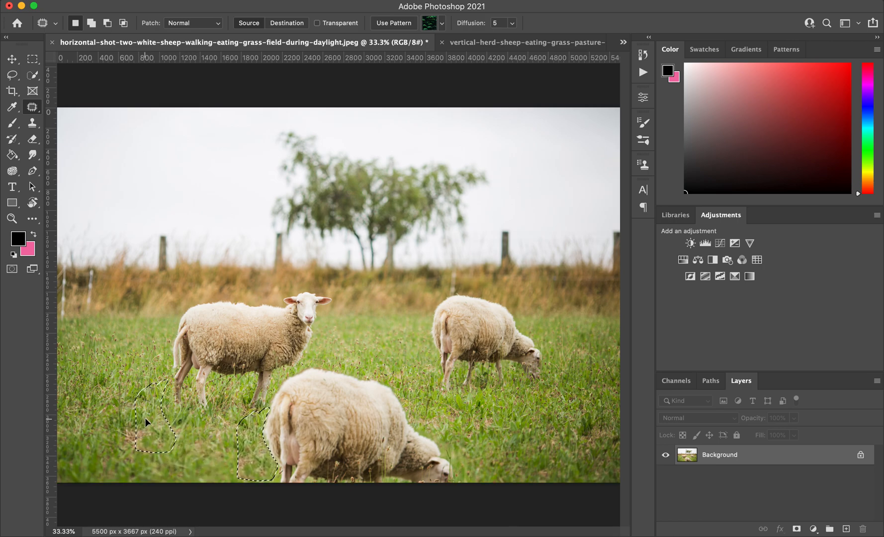
{"action": "left_click", "coordinate": [214, 470]}
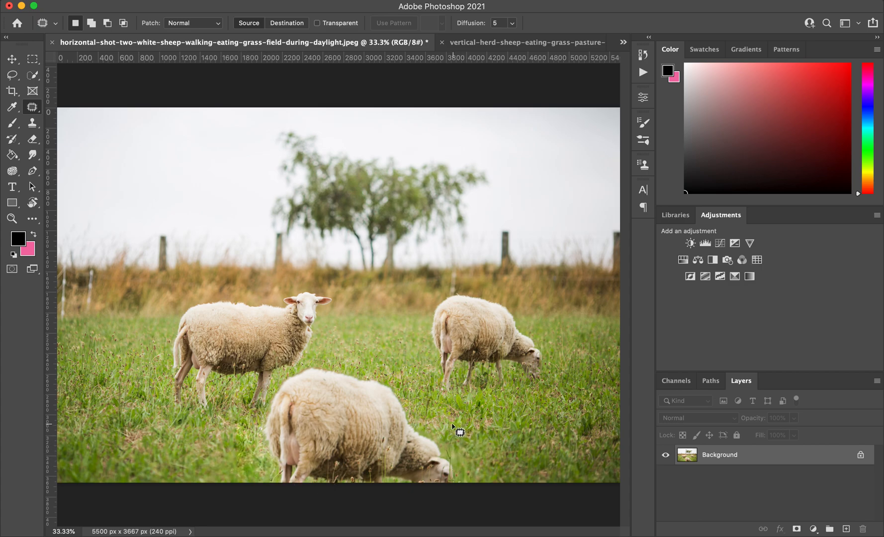
{"action": "mouse_move", "coordinate": [419, 424]}
{"action": "left_mouse_down"}
{"action": "mouse_move", "coordinate": [458, 471]}
{"action": "mouse_move", "coordinate": [467, 467]}
{"action": "mouse_move", "coordinate": [454, 441]}
{"action": "mouse_move", "coordinate": [420, 425]}
{"action": "mouse_move", "coordinate": [454, 446]}
{"action": "mouse_move", "coordinate": [492, 446]}
{"action": "left_mouse_up"}
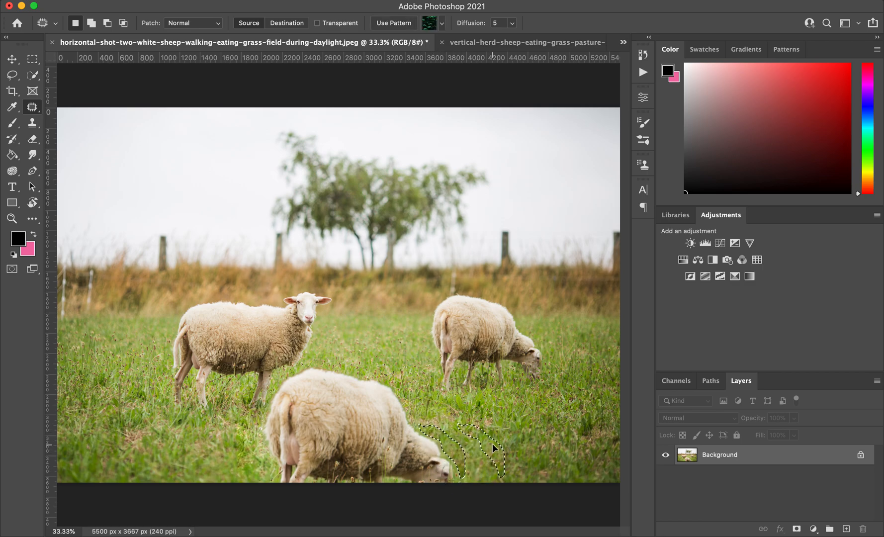
{"action": "left_click", "coordinate": [526, 429]}
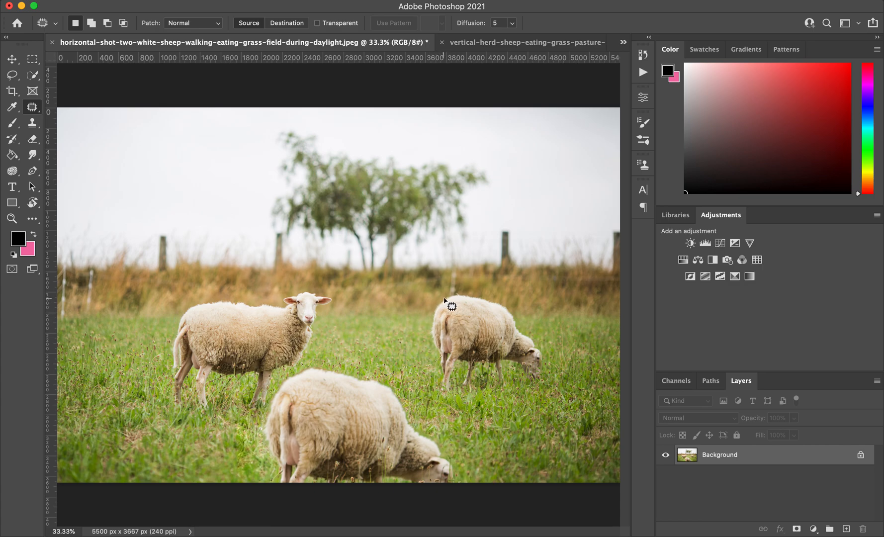
Loosely outline the grazing sheep near the fence with the Patch tool and shift it slightly left using Content-Aware Move in Move mode.
{"action": "mouse_move", "coordinate": [442, 295]}
{"action": "left_mouse_down"}
{"action": "mouse_move", "coordinate": [422, 311]}
{"action": "mouse_move", "coordinate": [431, 398]}
{"action": "mouse_move", "coordinate": [535, 394]}
{"action": "mouse_move", "coordinate": [549, 357]}
{"action": "mouse_move", "coordinate": [519, 307]}
{"action": "mouse_move", "coordinate": [498, 294]}
{"action": "mouse_move", "coordinate": [445, 298]}
{"action": "left_mouse_up"}
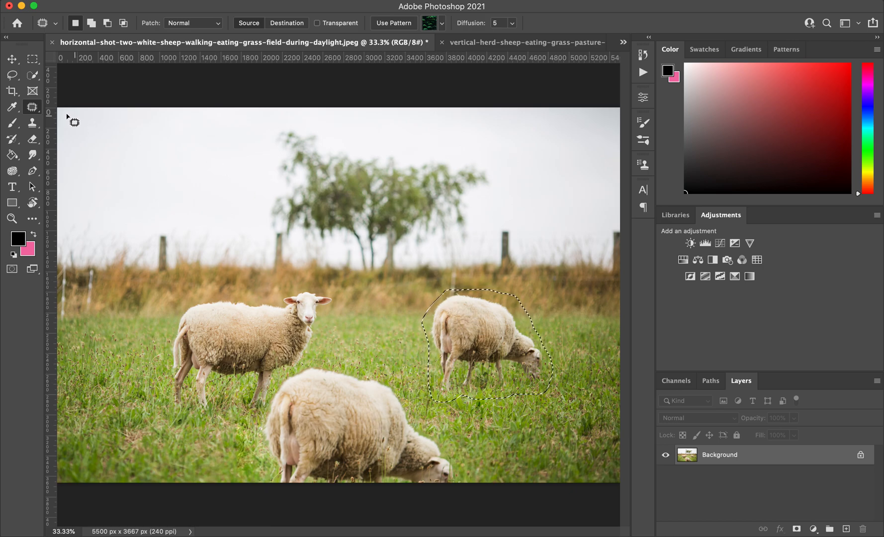
{"action": "right_click", "coordinate": [31, 110]}
{"action": "left_click", "coordinate": [95, 140]}
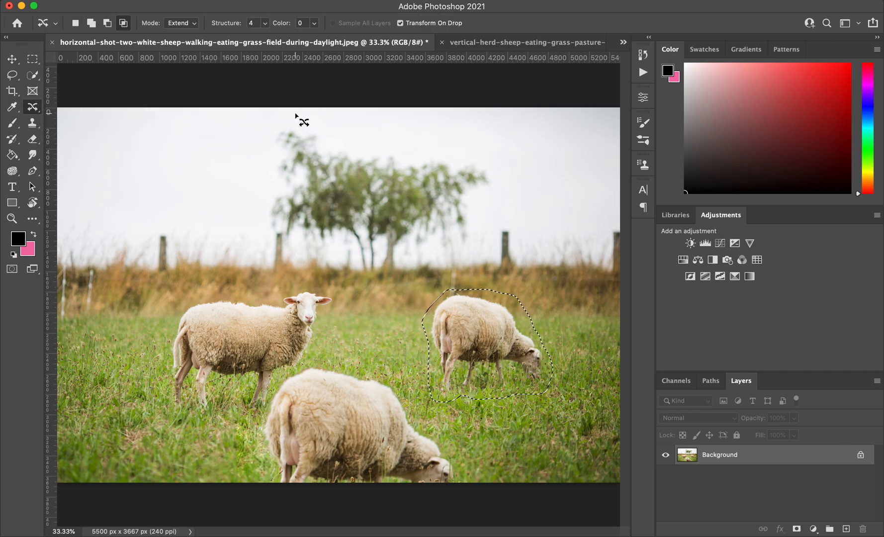
{"action": "left_click", "coordinate": [192, 25]}
{"action": "left_click", "coordinate": [187, 15]}
{"action": "left_click_drag", "start_coordinate": [474, 317], "coordinate": [432, 314]}
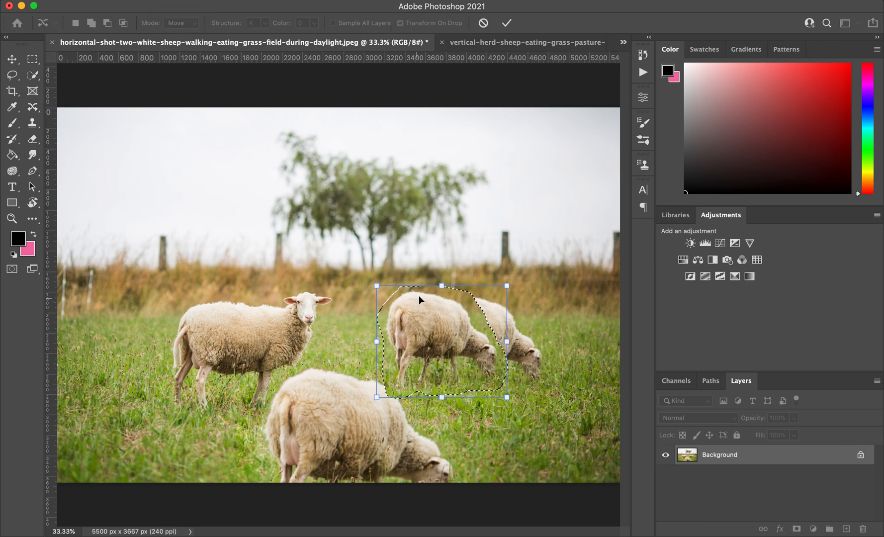
Flip the shifted sheep horizontally, position it over most of the original sheep, apply the move and deselect.
{"action": "right_click", "coordinate": [423, 317]}
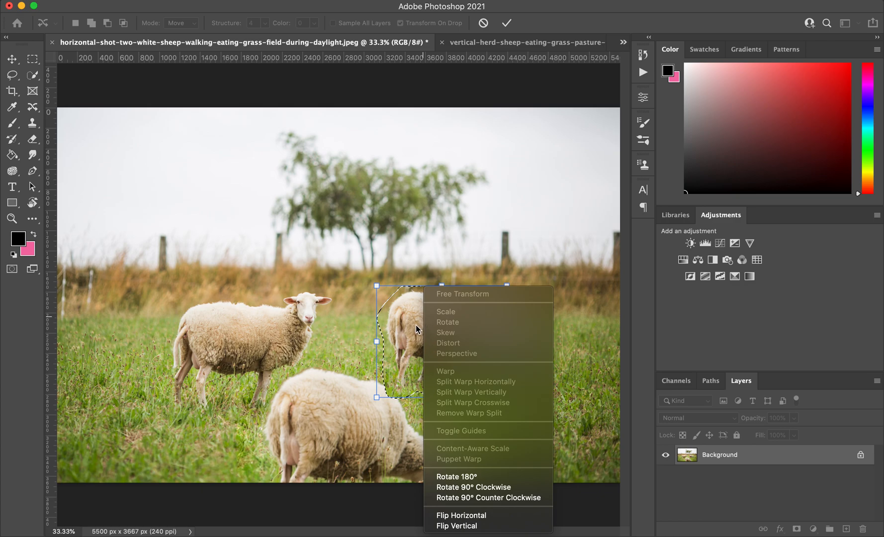
{"action": "left_click", "coordinate": [470, 517]}
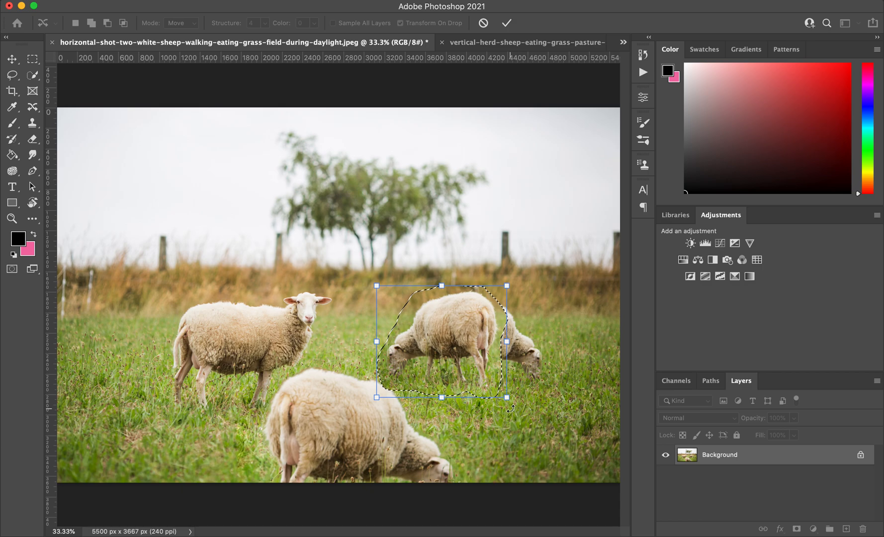
{"action": "mouse_move", "coordinate": [496, 315]}
{"action": "left_mouse_down"}
{"action": "mouse_move", "coordinate": [473, 302]}
{"action": "mouse_move", "coordinate": [444, 319]}
{"action": "mouse_move", "coordinate": [450, 307]}
{"action": "mouse_move", "coordinate": [504, 316]}
{"action": "mouse_move", "coordinate": [490, 322]}
{"action": "left_mouse_up"}
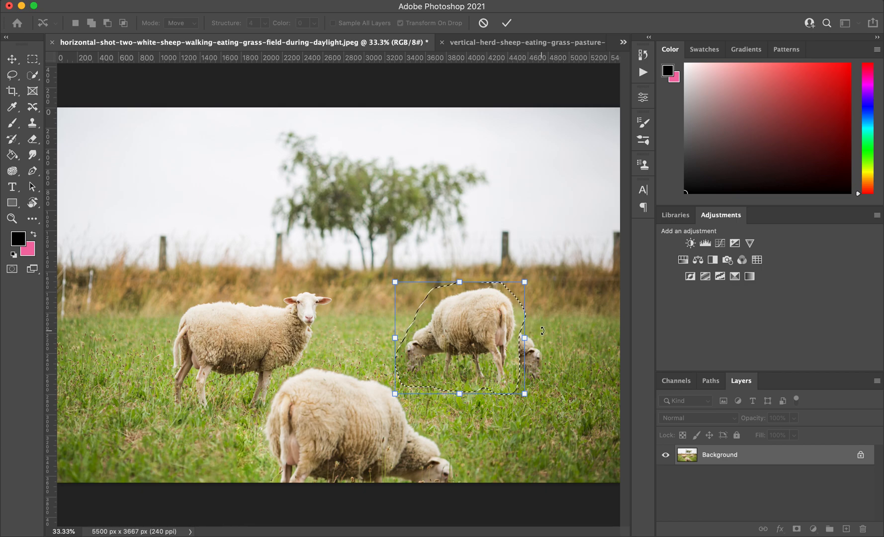
{"action": "key", "text": "Return"}
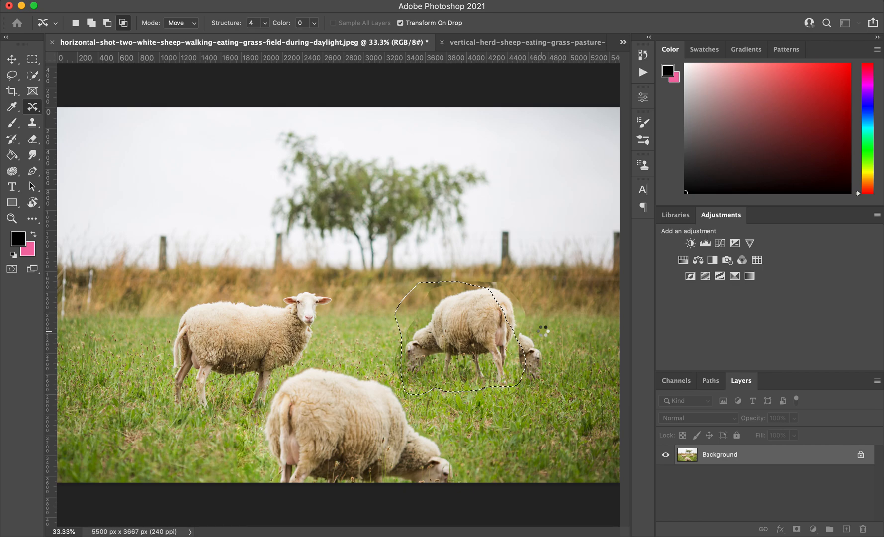
{"action": "left_click", "coordinate": [549, 373]}
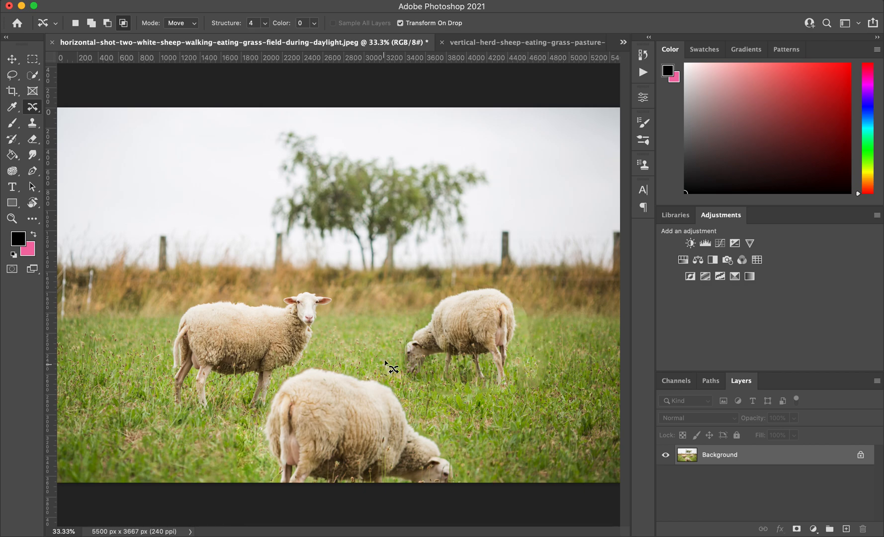
Paint over the visible edges behind the flipped sheep's rump and in front of its head with the Spot Healing Brush.
{"action": "right_click", "coordinate": [35, 115]}
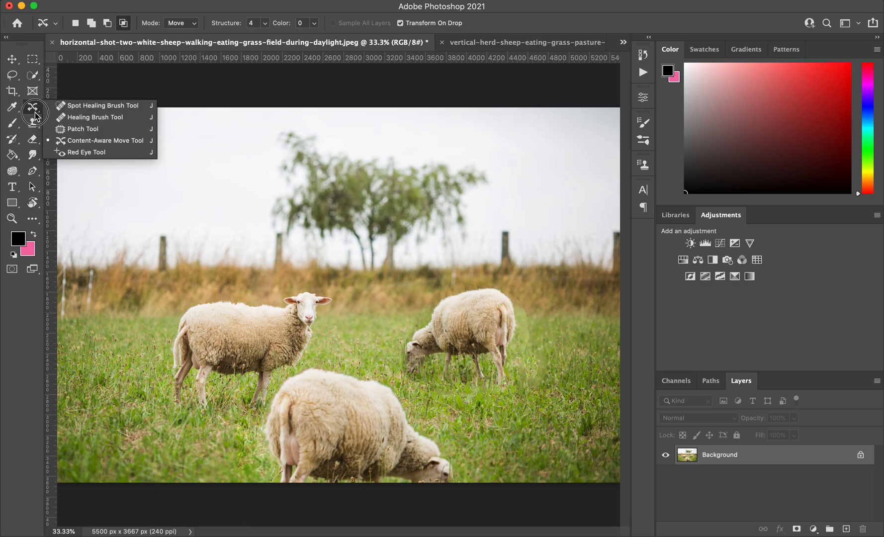
{"action": "left_click", "coordinate": [75, 105]}
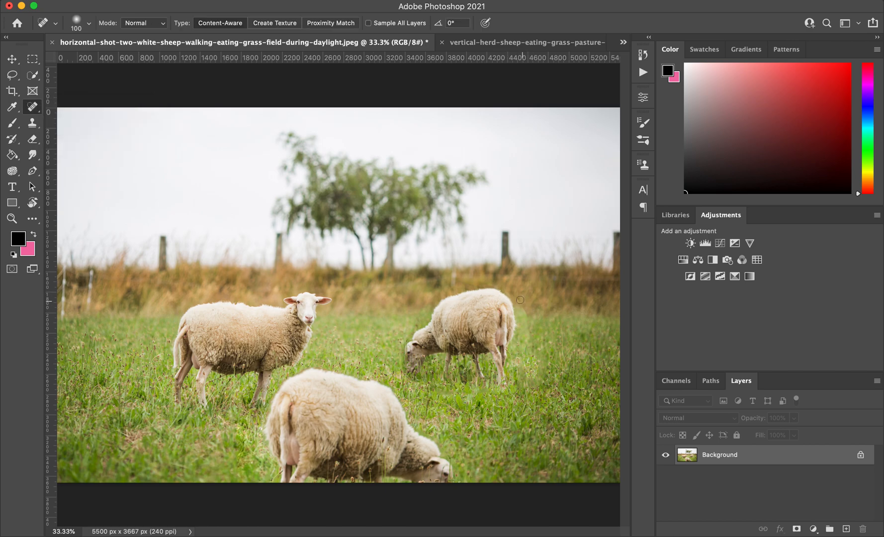
{"action": "mouse_move", "coordinate": [508, 293]}
{"action": "left_mouse_down"}
{"action": "mouse_move", "coordinate": [531, 325]}
{"action": "mouse_move", "coordinate": [518, 309]}
{"action": "mouse_move", "coordinate": [531, 357]}
{"action": "mouse_move", "coordinate": [522, 309]}
{"action": "mouse_move", "coordinate": [528, 342]}
{"action": "left_mouse_up"}
{"action": "left_click_drag", "start_coordinate": [400, 359], "coordinate": [421, 314]}
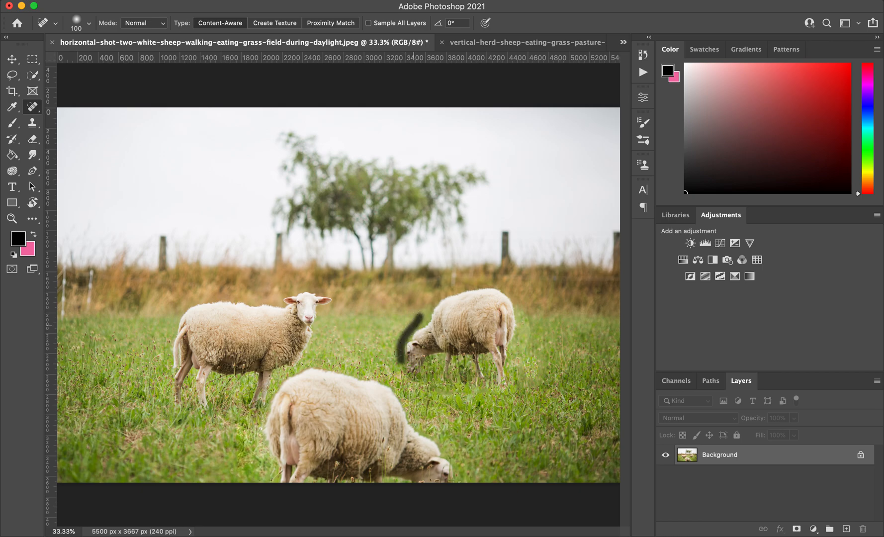
{"action": "left_click_drag", "start_coordinate": [402, 375], "coordinate": [405, 370]}
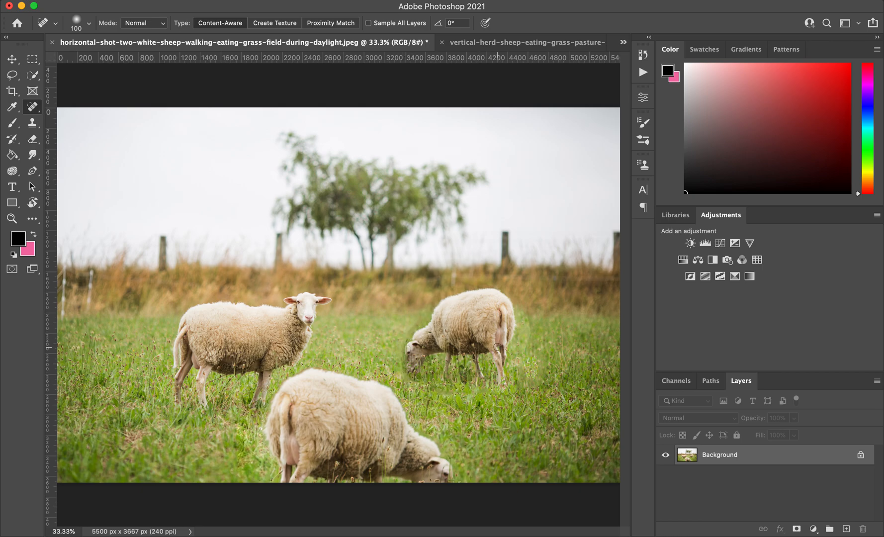
{"action": "left_click_drag", "start_coordinate": [530, 313], "coordinate": [528, 346]}
Use the Patch tool to blend the grass behind the flipped sheep and around its head with nearby grass, and deselect.
{"action": "left_click_drag", "start_coordinate": [33, 104], "coordinate": [74, 130]}
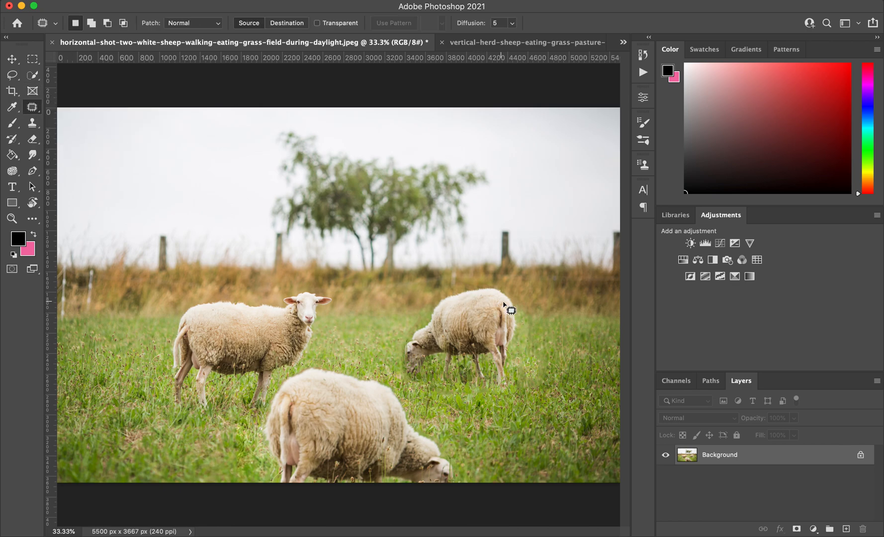
{"action": "left_click_drag", "start_coordinate": [512, 302], "coordinate": [514, 302]}
{"action": "mouse_move", "coordinate": [518, 342]}
{"action": "left_mouse_down"}
{"action": "mouse_move", "coordinate": [518, 363]}
{"action": "mouse_move", "coordinate": [547, 327]}
{"action": "mouse_move", "coordinate": [515, 302]}
{"action": "mouse_move", "coordinate": [567, 327]}
{"action": "left_mouse_up"}
{"action": "left_click", "coordinate": [533, 395]}
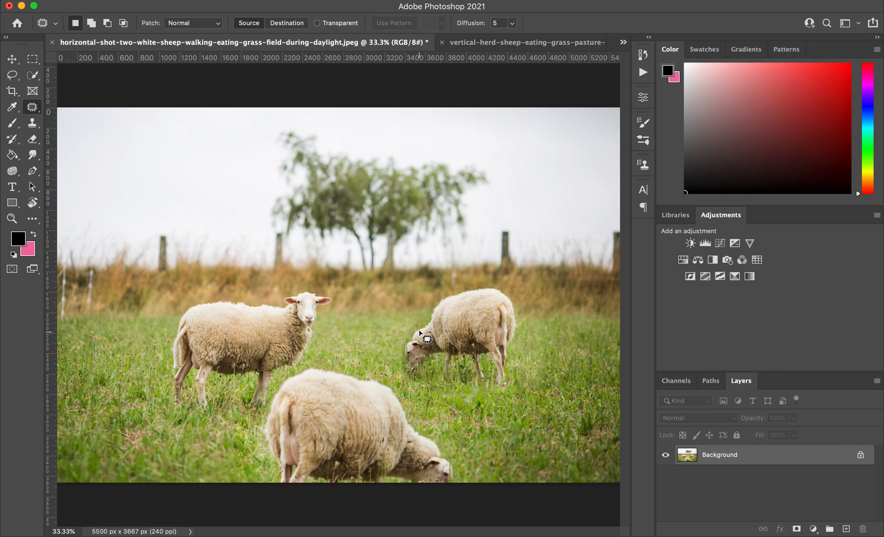
{"action": "mouse_move", "coordinate": [410, 343]}
{"action": "left_mouse_down"}
{"action": "mouse_move", "coordinate": [432, 309]}
{"action": "mouse_move", "coordinate": [410, 323]}
{"action": "mouse_move", "coordinate": [396, 364]}
{"action": "left_mouse_up"}
{"action": "left_click", "coordinate": [398, 366]}
{"action": "mouse_move", "coordinate": [405, 359]}
{"action": "left_mouse_down"}
{"action": "mouse_move", "coordinate": [428, 313]}
{"action": "mouse_move", "coordinate": [397, 332]}
{"action": "mouse_move", "coordinate": [395, 354]}
{"action": "mouse_move", "coordinate": [405, 363]}
{"action": "mouse_move", "coordinate": [402, 337]}
{"action": "mouse_move", "coordinate": [372, 336]}
{"action": "left_mouse_up"}
{"action": "key", "text": "super+d"}
{"action": "left_click", "coordinate": [517, 43]}
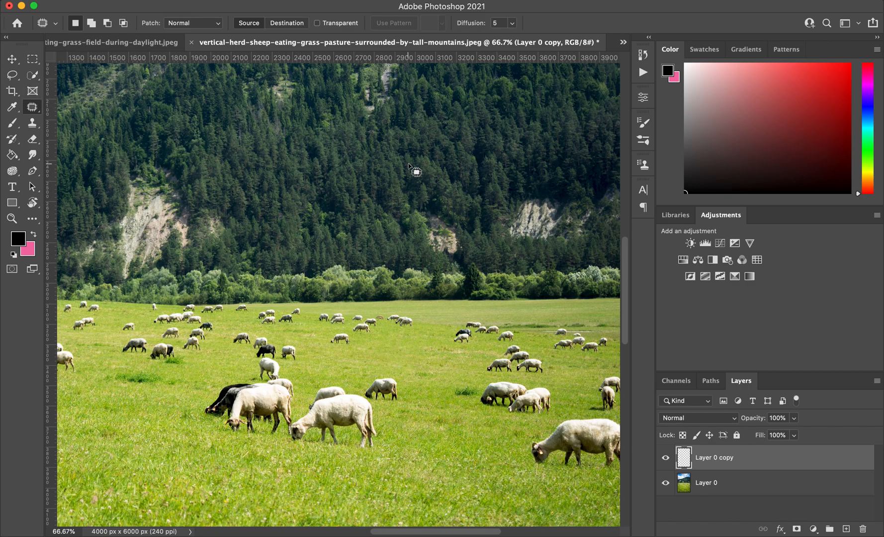
{"action": "left_click", "coordinate": [150, 44]}
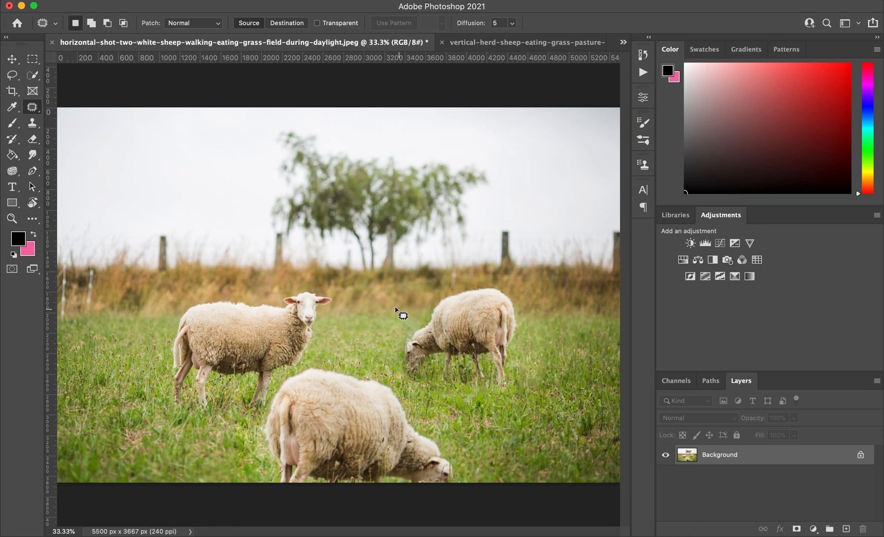
Activate the Content-Aware Move tool with the New Selection option, keeping its mode on Move.
{"action": "right_click", "coordinate": [29, 109]}
{"action": "left_click", "coordinate": [94, 142]}
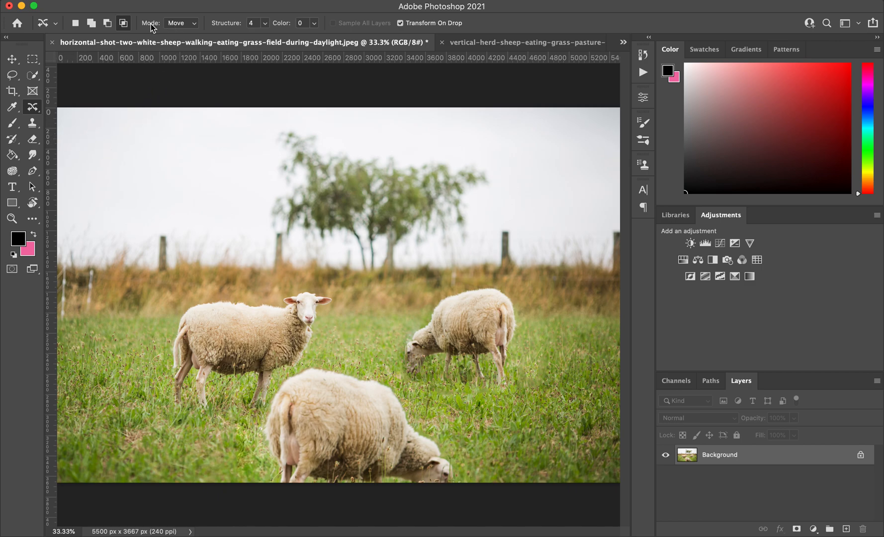
{"action": "left_click", "coordinate": [75, 23]}
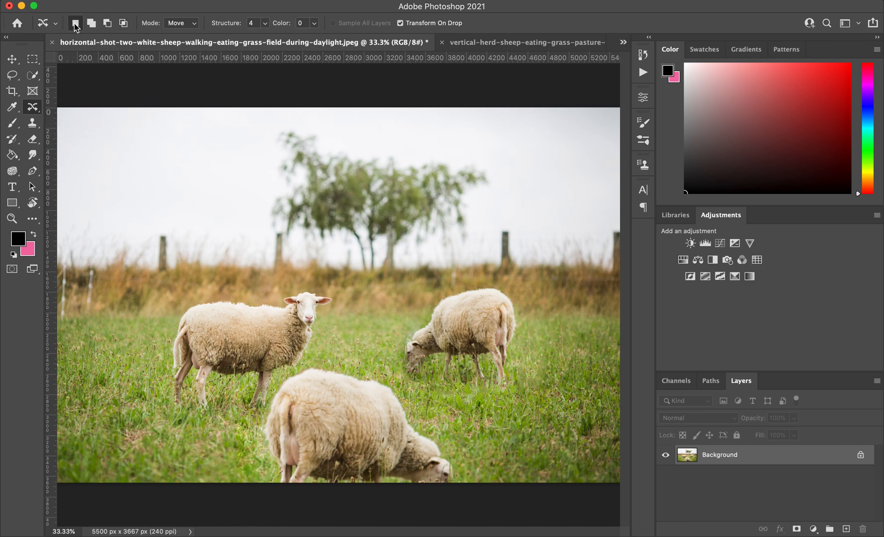
{"action": "left_click", "coordinate": [171, 23]}
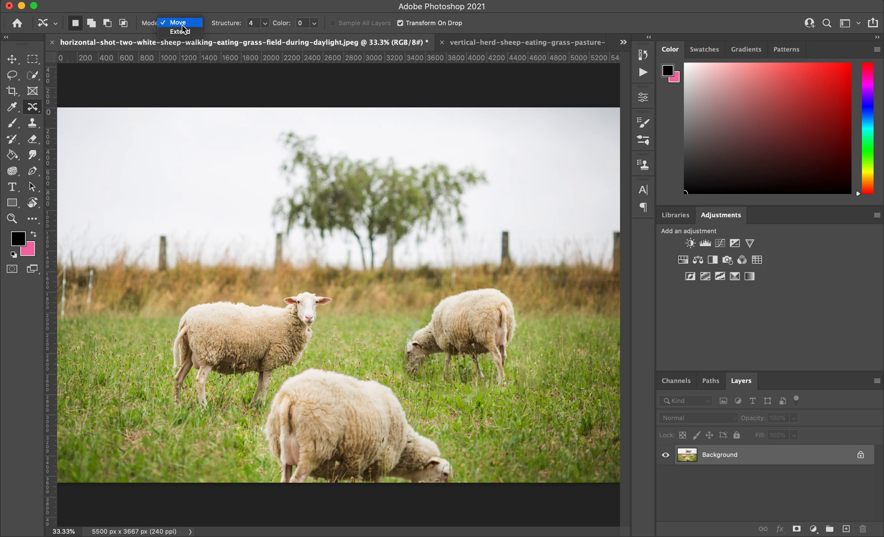
{"action": "left_click", "coordinate": [194, 23]}
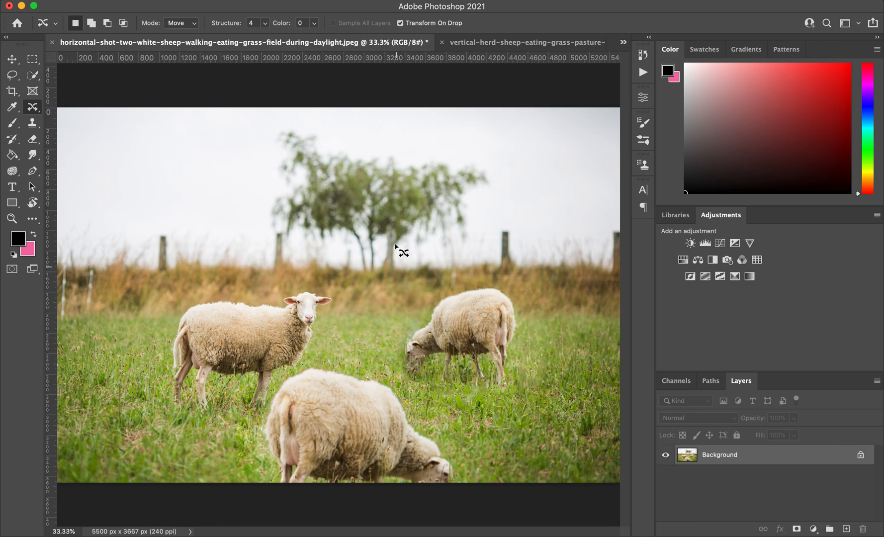
Switch to the vertical herd photo and outline the group of small distant sheep near the meadow's right edge.
{"action": "left_click", "coordinate": [480, 43]}
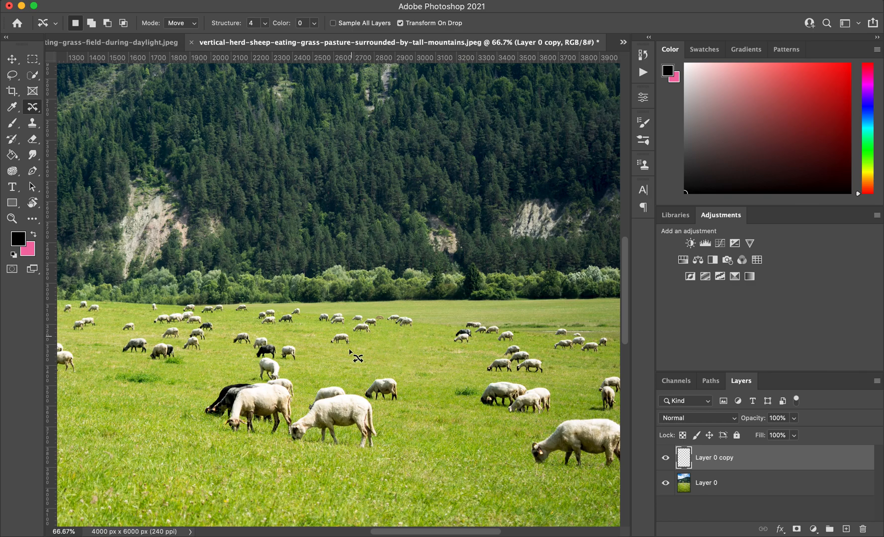
{"action": "scroll", "coordinate": [392, 393], "scroll_direction": "left", "scroll_amount": 10}
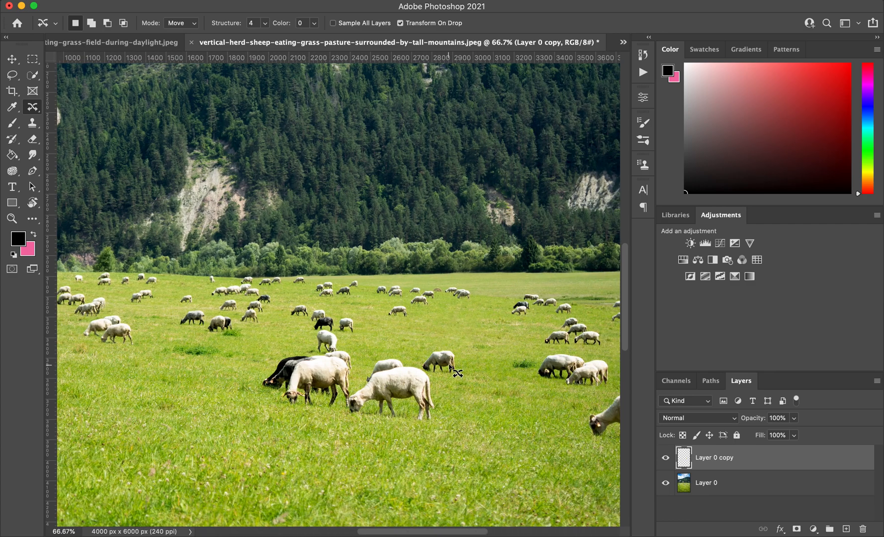
{"action": "mouse_move", "coordinate": [451, 341]}
{"action": "left_mouse_down"}
{"action": "mouse_move", "coordinate": [419, 361]}
{"action": "mouse_move", "coordinate": [430, 373]}
{"action": "mouse_move", "coordinate": [458, 369]}
{"action": "mouse_move", "coordinate": [449, 341]}
{"action": "left_mouse_up"}
{"action": "scroll", "coordinate": [502, 328], "scroll_direction": "right", "scroll_amount": 10}
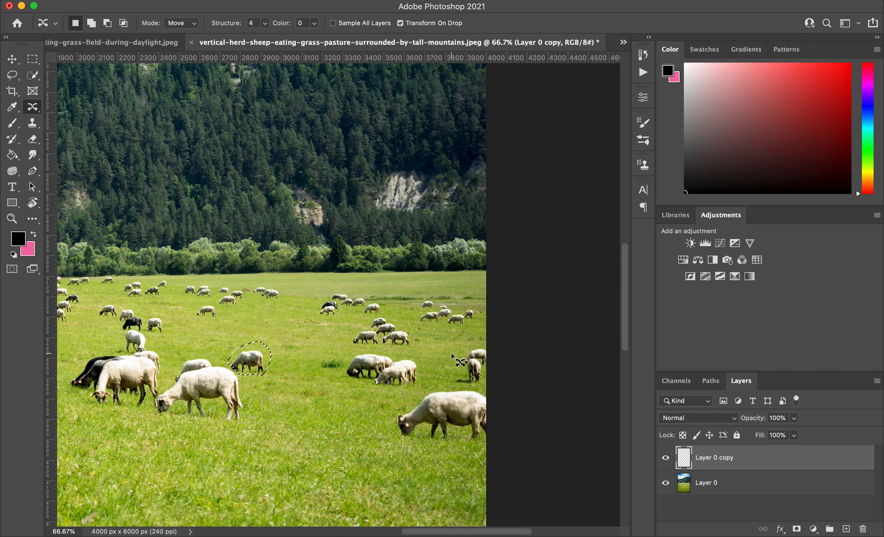
{"action": "left_click", "coordinate": [406, 347]}
{"action": "mouse_move", "coordinate": [341, 283]}
{"action": "left_mouse_down"}
{"action": "mouse_move", "coordinate": [315, 304]}
{"action": "mouse_move", "coordinate": [322, 328]}
{"action": "mouse_move", "coordinate": [350, 351]}
{"action": "mouse_move", "coordinate": [416, 346]}
{"action": "left_mouse_up"}
{"action": "left_click", "coordinate": [418, 344]}
{"action": "mouse_move", "coordinate": [421, 297]}
{"action": "left_mouse_down"}
{"action": "mouse_move", "coordinate": [409, 323]}
{"action": "mouse_move", "coordinate": [464, 333]}
{"action": "mouse_move", "coordinate": [479, 310]}
{"action": "mouse_move", "coordinate": [428, 300]}
{"action": "left_mouse_up"}
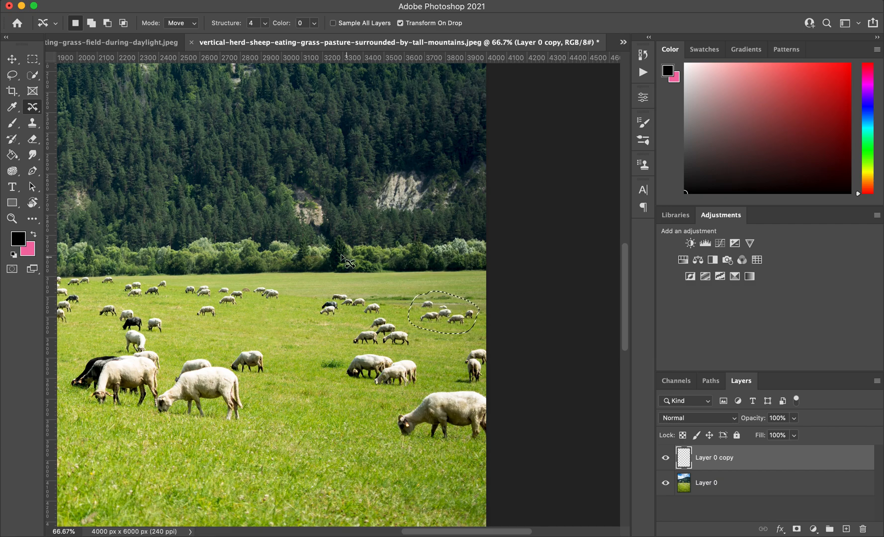
Try moving the outlined sheep on Layer 0 copy, move them about 109 px left on Layer 0 instead, and deselect.
{"action": "left_click_drag", "start_coordinate": [452, 323], "coordinate": [448, 296]}
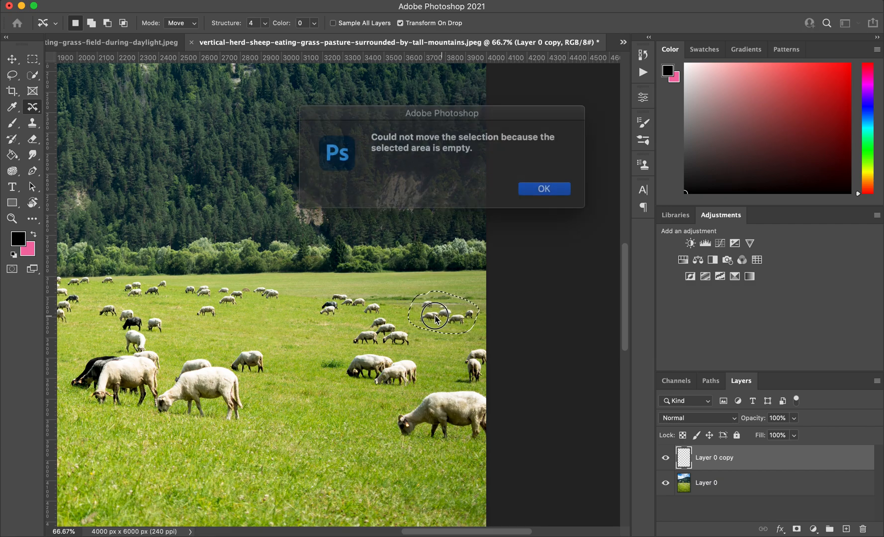
{"action": "left_click", "coordinate": [533, 186]}
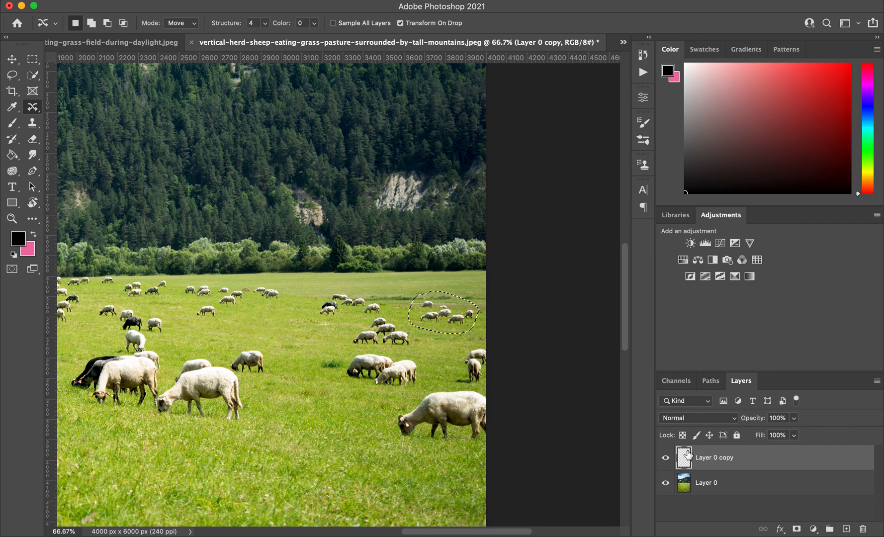
{"action": "left_click", "coordinate": [710, 487]}
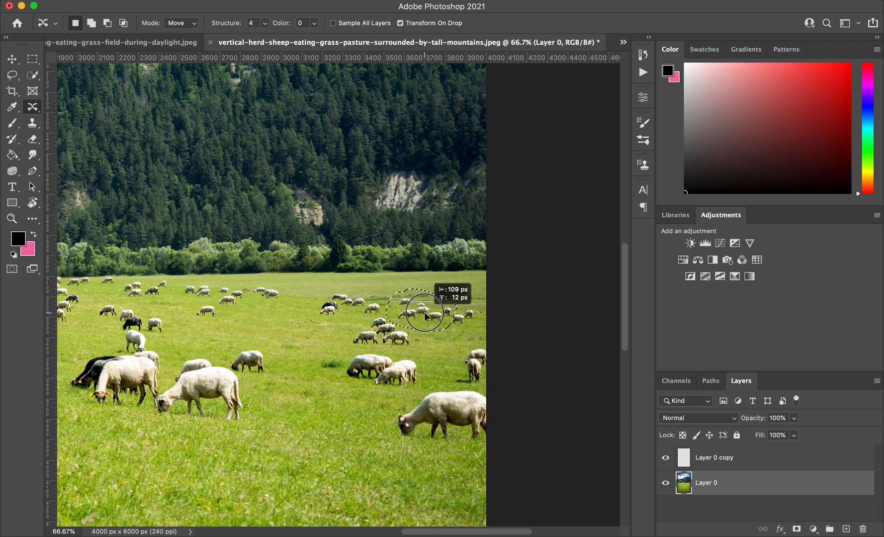
{"action": "left_click_drag", "start_coordinate": [426, 316], "coordinate": [426, 316]}
{"action": "key", "text": "Return"}
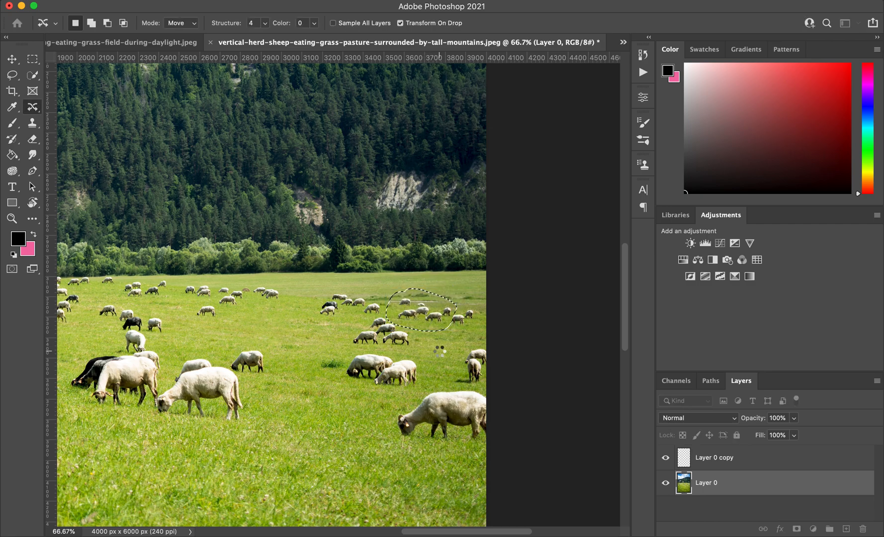
{"action": "key", "text": "super+d"}
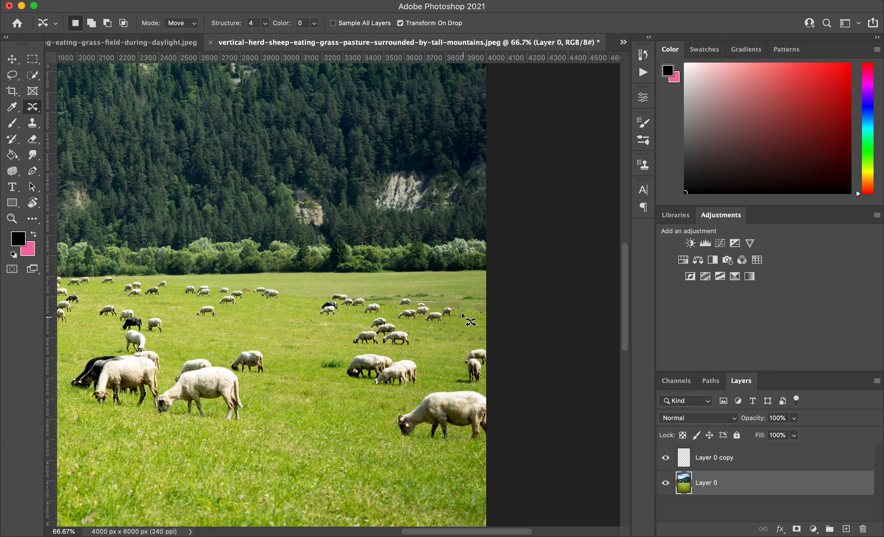
Move the cluster of grazing sheep above the large right-hand sheep toward the middle of the meadow, and hide Layer 0 copy.
{"action": "mouse_move", "coordinate": [415, 321]}
{"action": "left_mouse_down"}
{"action": "mouse_move", "coordinate": [457, 320]}
{"action": "mouse_move", "coordinate": [460, 307]}
{"action": "mouse_move", "coordinate": [399, 302]}
{"action": "mouse_move", "coordinate": [403, 319]}
{"action": "mouse_move", "coordinate": [417, 324]}
{"action": "mouse_move", "coordinate": [356, 350]}
{"action": "mouse_move", "coordinate": [342, 371]}
{"action": "mouse_move", "coordinate": [365, 391]}
{"action": "mouse_move", "coordinate": [395, 394]}
{"action": "mouse_move", "coordinate": [424, 383]}
{"action": "mouse_move", "coordinate": [420, 356]}
{"action": "mouse_move", "coordinate": [299, 336]}
{"action": "left_mouse_up"}
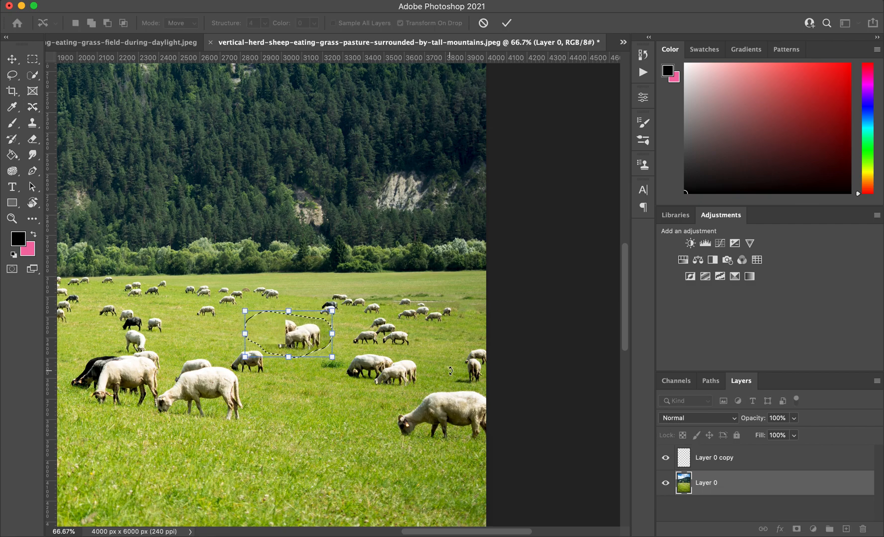
{"action": "left_click", "coordinate": [666, 458]}
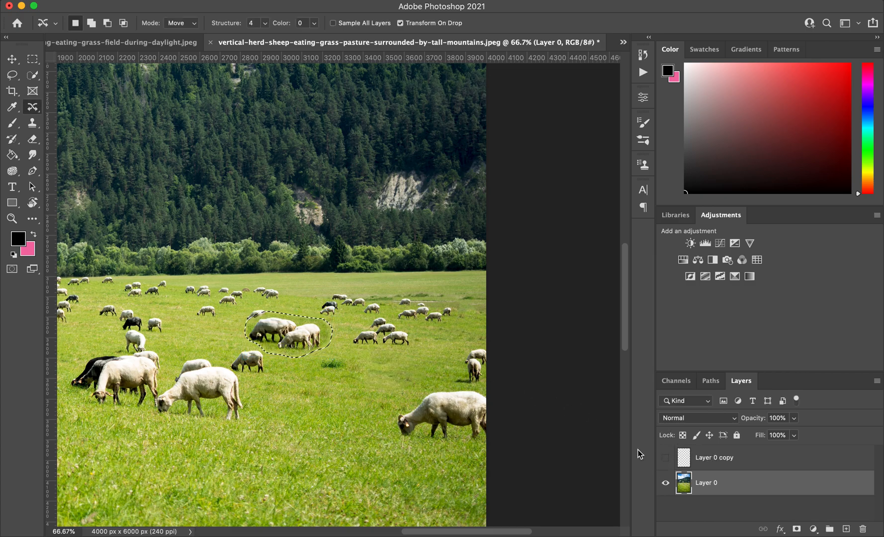
Try shifting the selected grazing sheep cluster from mid-meadow to other spots nearer the large right-hand sheep.
{"action": "left_click_drag", "start_coordinate": [290, 336], "coordinate": [385, 381]}
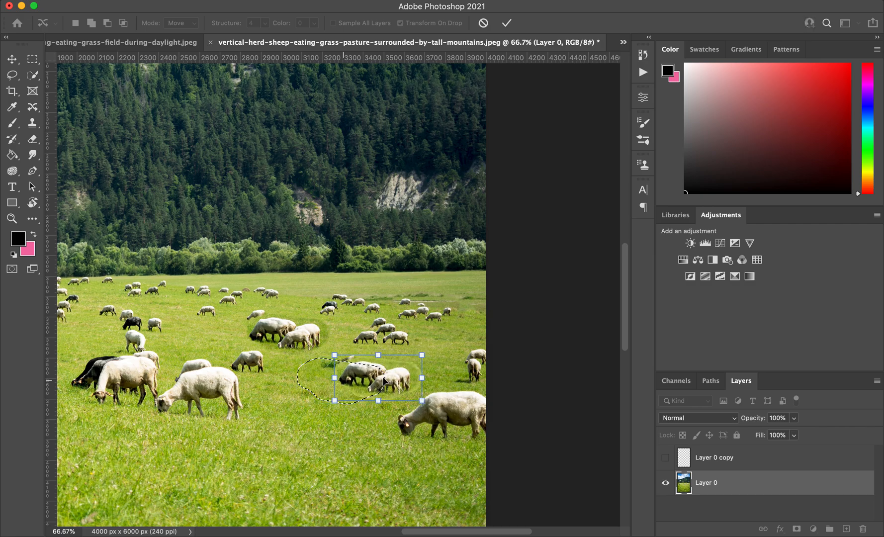
{"action": "key", "text": "super+z"}
{"action": "key", "text": "super+z"}
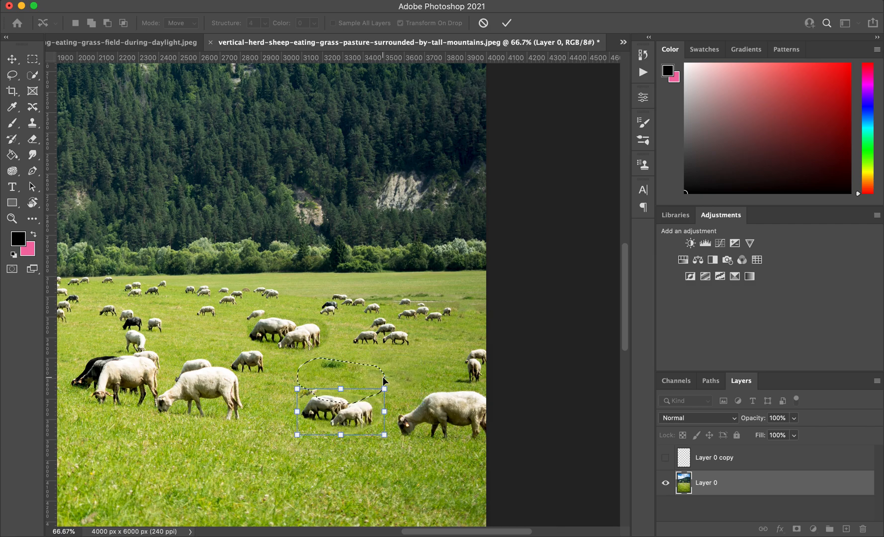
{"action": "key", "text": "super+z"}
{"action": "key", "text": "super+z"}
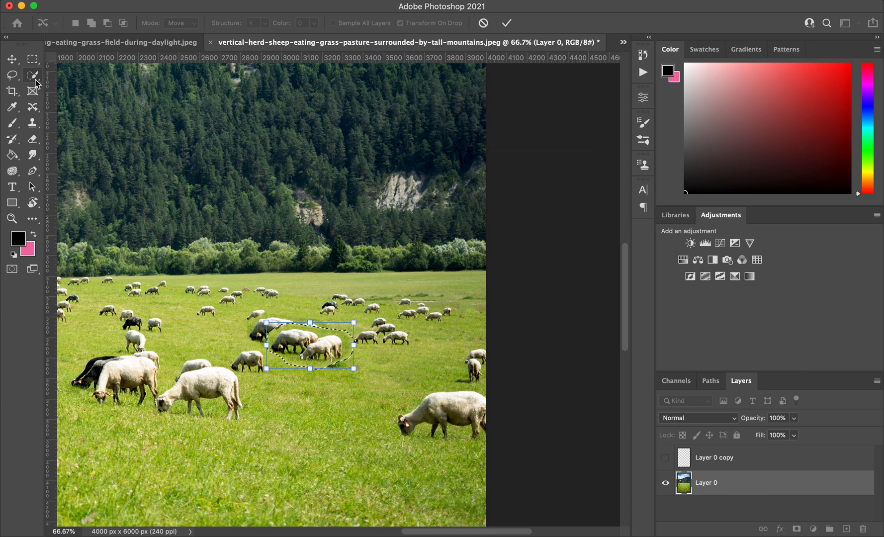
{"action": "left_click", "coordinate": [12, 59]}
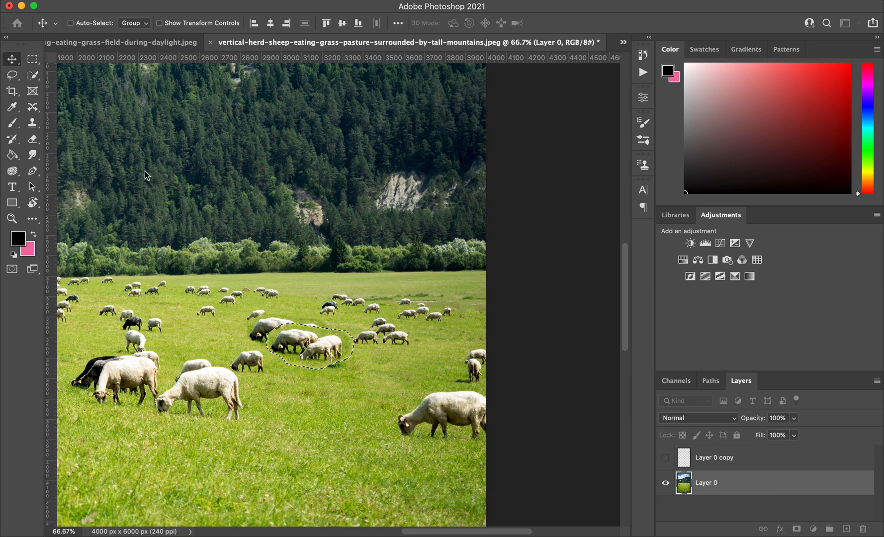
Undo the relocation of the grazing sheep cluster above the large right-hand sheep, and hide Layer 0 copy again.
{"action": "key", "text": "super+z"}
{"action": "key", "text": "super+z"}
{"action": "key", "text": "super+z"}
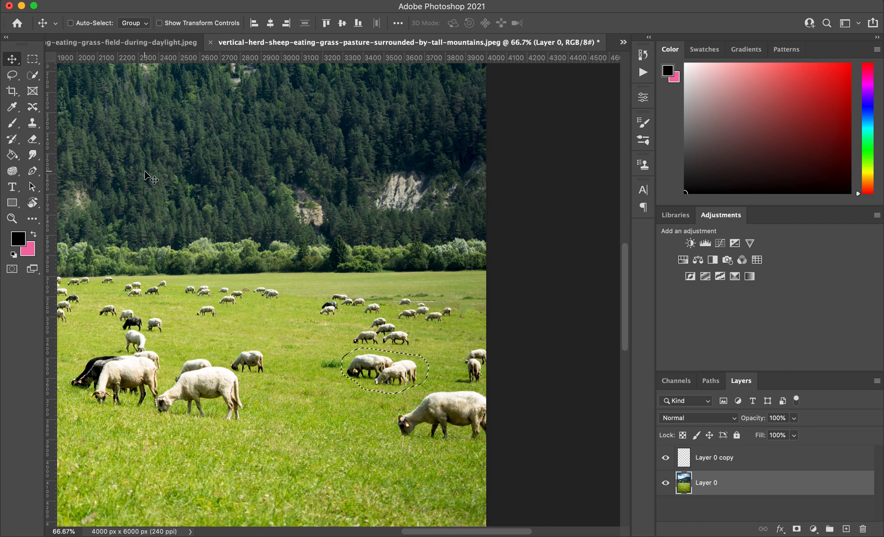
{"action": "left_click", "coordinate": [665, 458]}
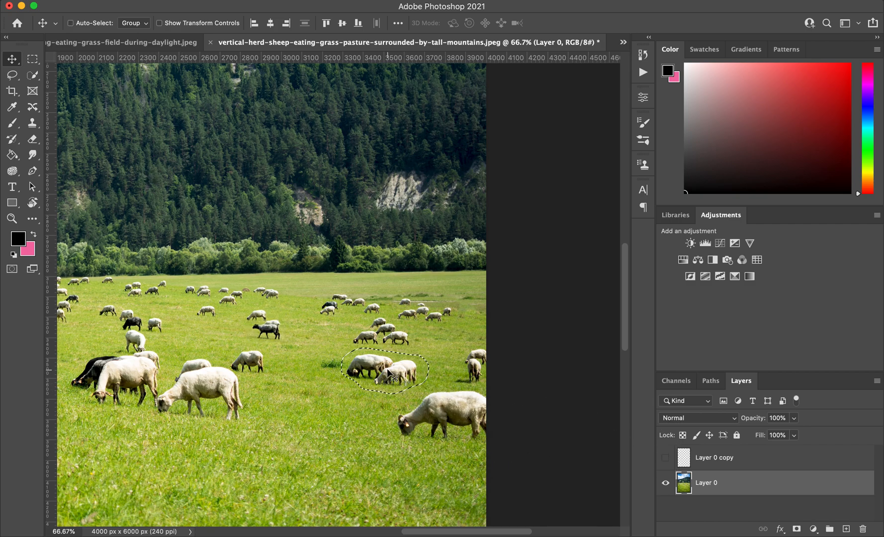
Use Content-Aware Move to shift the outlined sheep cluster left into the open grass on Layer 0, and deselect.
{"action": "left_click_drag", "start_coordinate": [393, 372], "coordinate": [376, 383]}
{"action": "key", "text": "super+z"}
{"action": "left_click", "coordinate": [32, 106]}
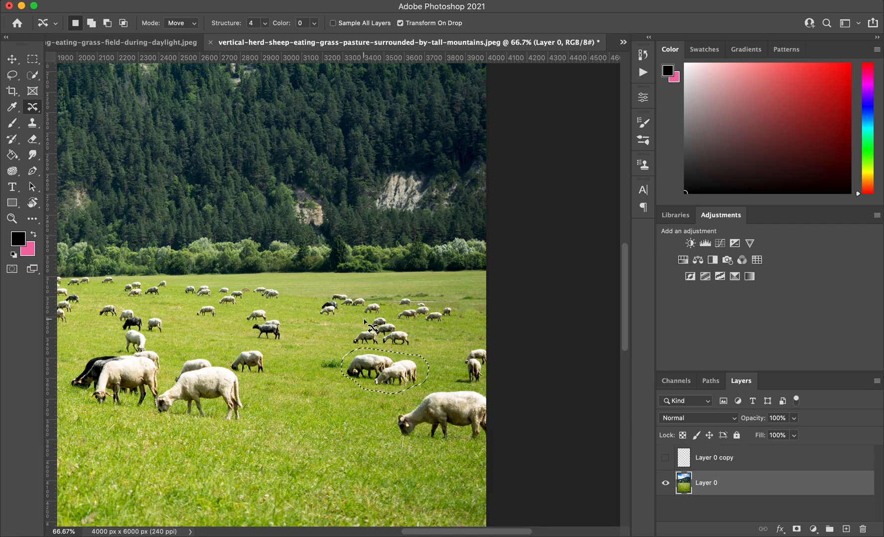
{"action": "left_click_drag", "start_coordinate": [384, 369], "coordinate": [324, 368]}
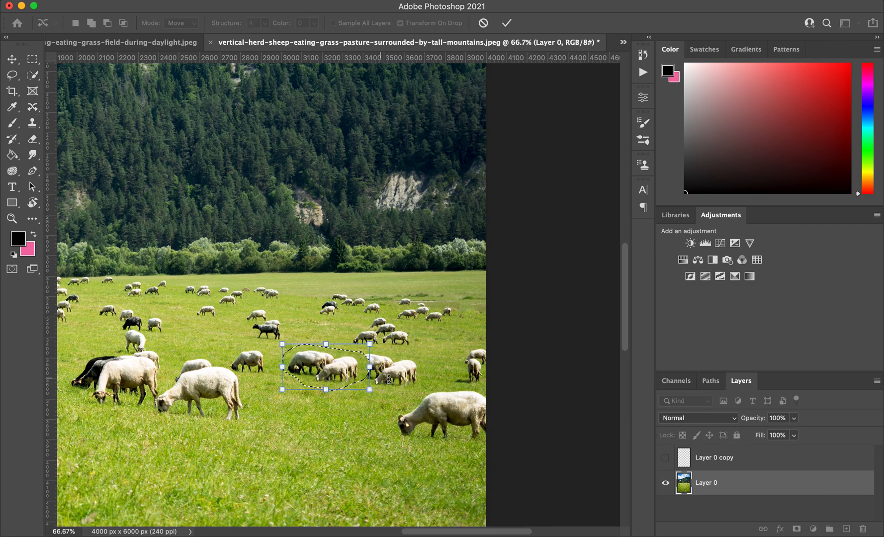
{"action": "key", "text": "Return"}
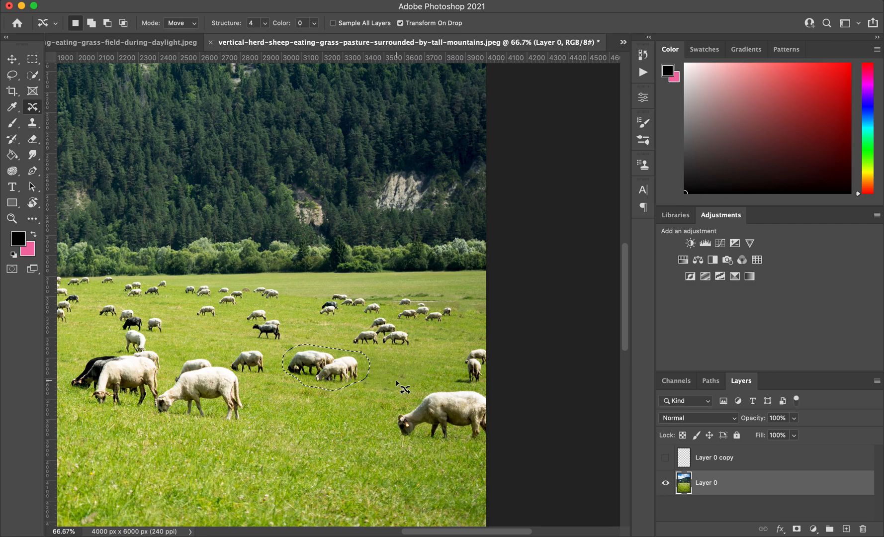
{"action": "key", "text": "super+d"}
Relocate the lone small sheep behind the large left-hand sheep to the open grass left of the black sheep with Content-Aware Move.
{"action": "scroll", "coordinate": [321, 420], "scroll_direction": "left", "scroll_amount": 15}
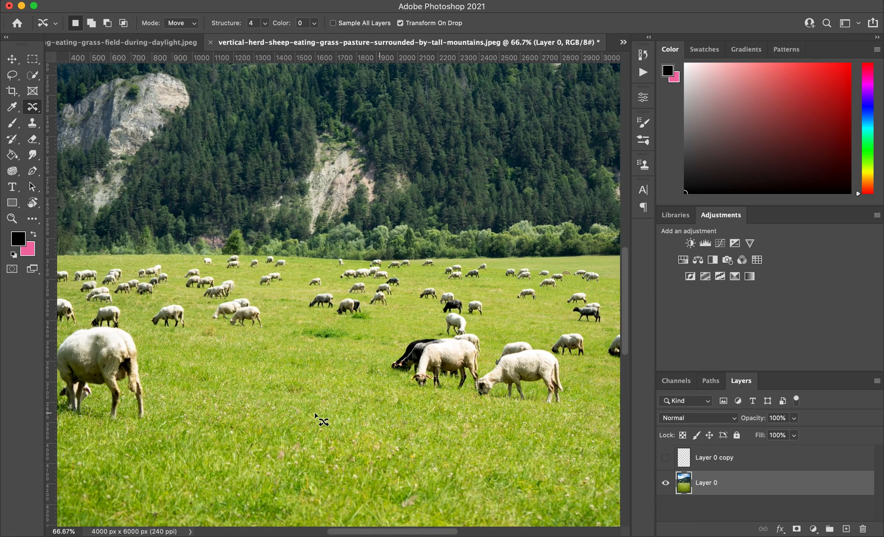
{"action": "mouse_move", "coordinate": [189, 336]}
{"action": "left_mouse_down"}
{"action": "mouse_move", "coordinate": [230, 326]}
{"action": "mouse_move", "coordinate": [218, 303]}
{"action": "mouse_move", "coordinate": [174, 314]}
{"action": "mouse_move", "coordinate": [178, 335]}
{"action": "mouse_move", "coordinate": [201, 317]}
{"action": "mouse_move", "coordinate": [378, 386]}
{"action": "left_mouse_up"}
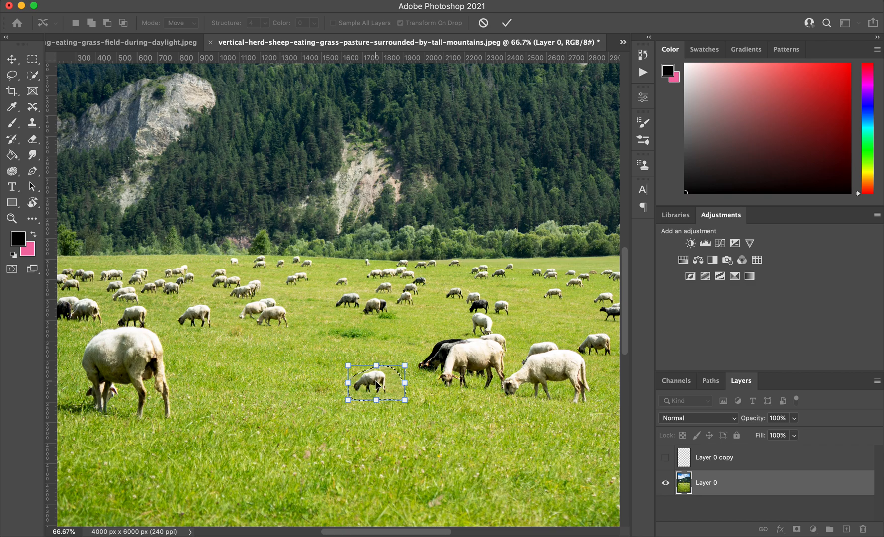
{"action": "key", "text": "Return"}
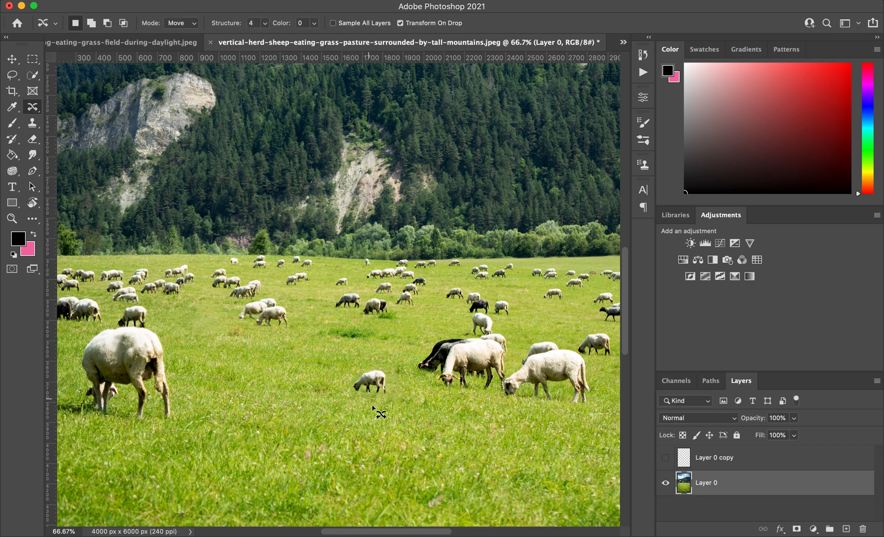
{"action": "scroll", "coordinate": [392, 415], "scroll_direction": "right", "scroll_amount": 3}
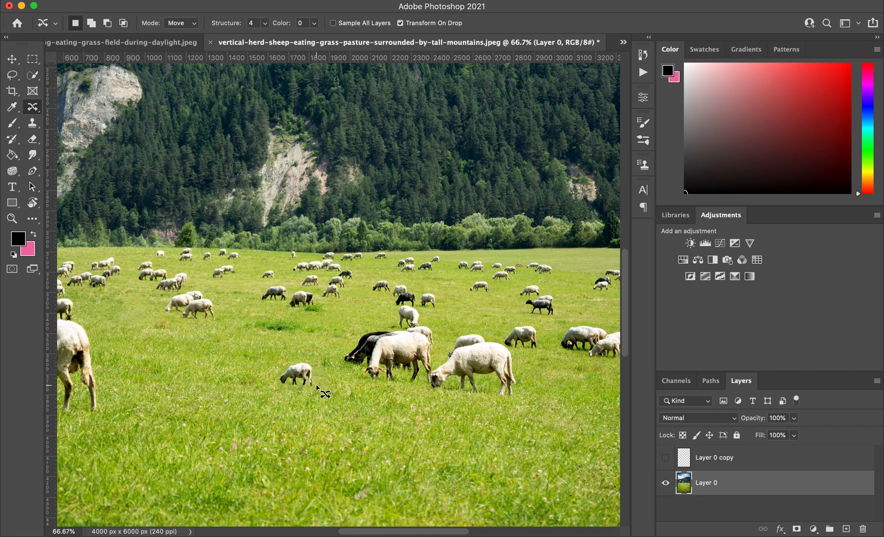
{"action": "key", "text": "super+minus"}
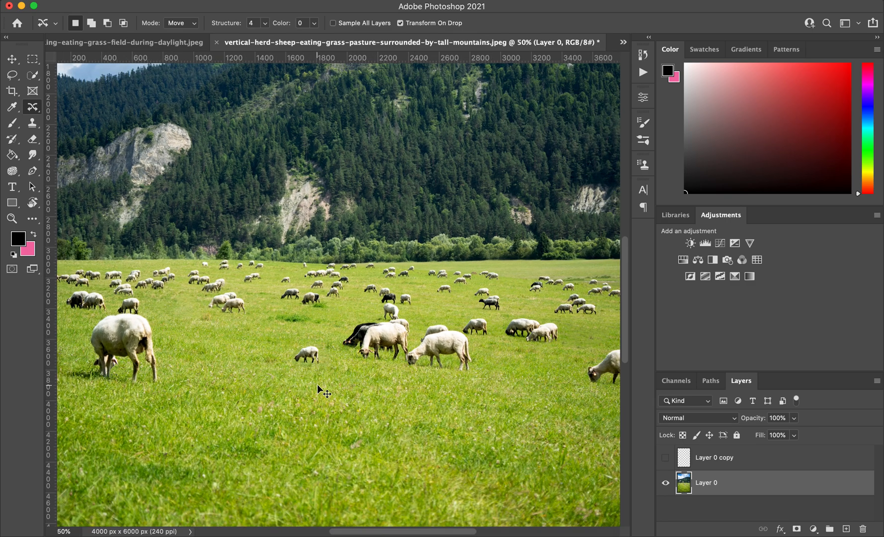
{"action": "key", "text": "super+minus"}
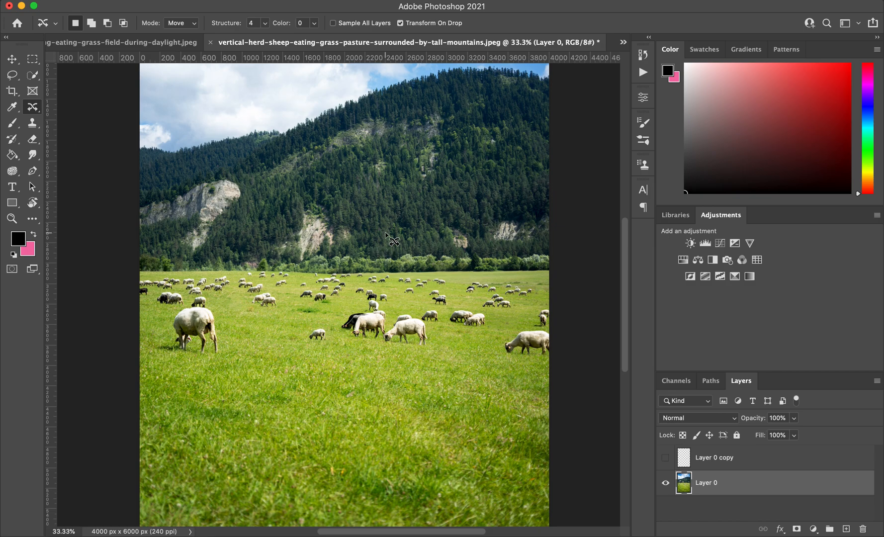
{"action": "mouse_move", "coordinate": [449, 535]}
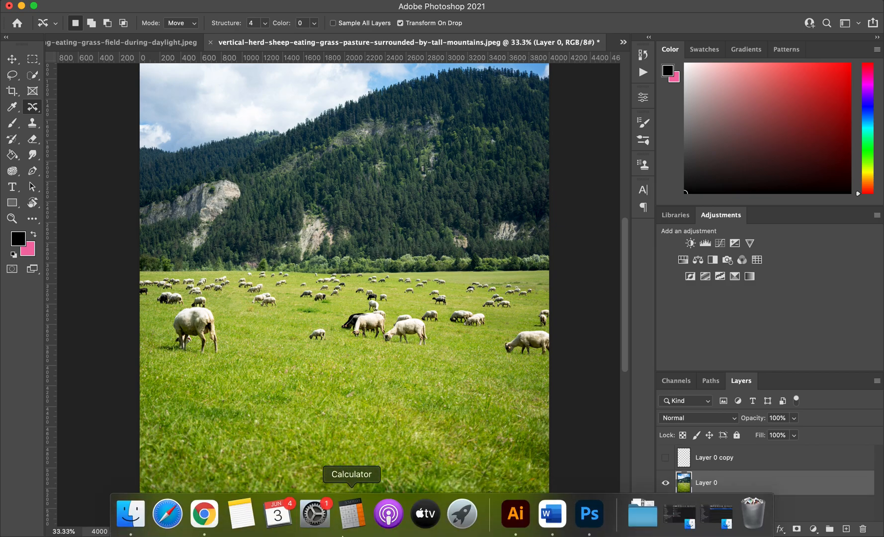
{"action": "key", "text": "super+shift+5"}
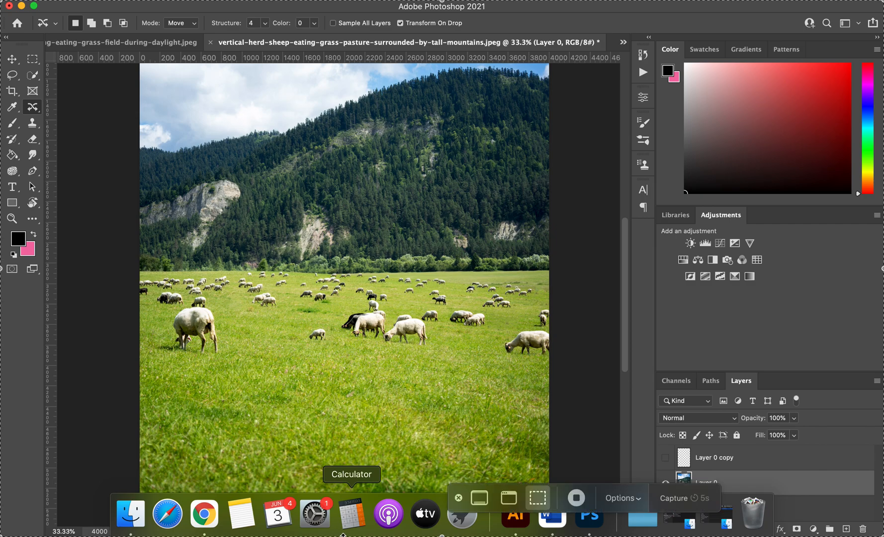